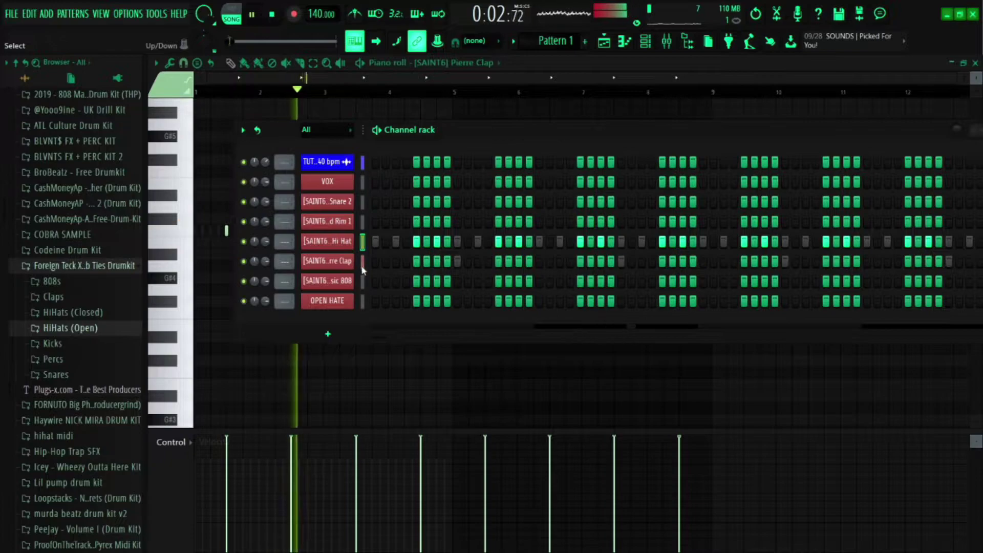
# Open the Zay Classic 808 channel's sampler settings, raise its precomputed Boost to about 2%, and close the settings
pyautogui.press('space')
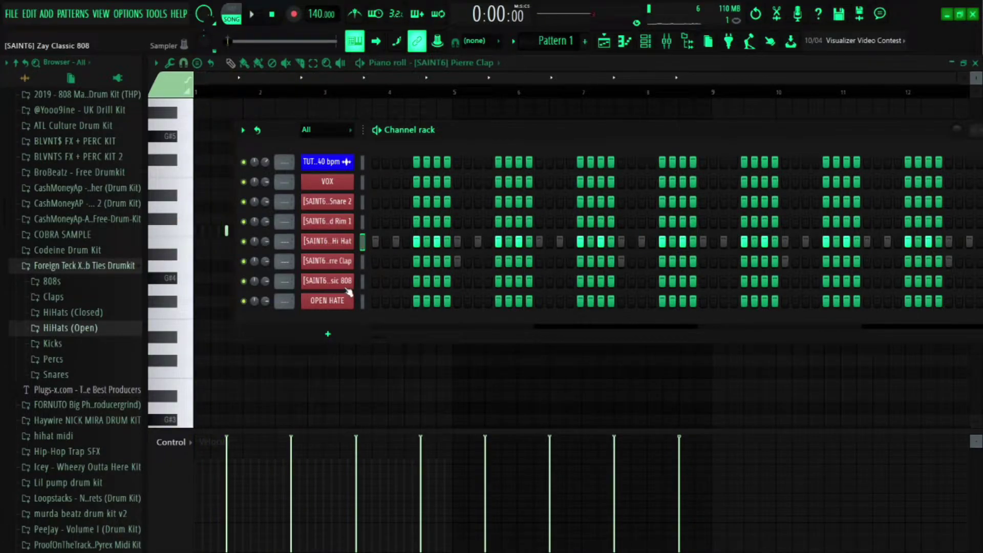
pyautogui.click(339, 285)
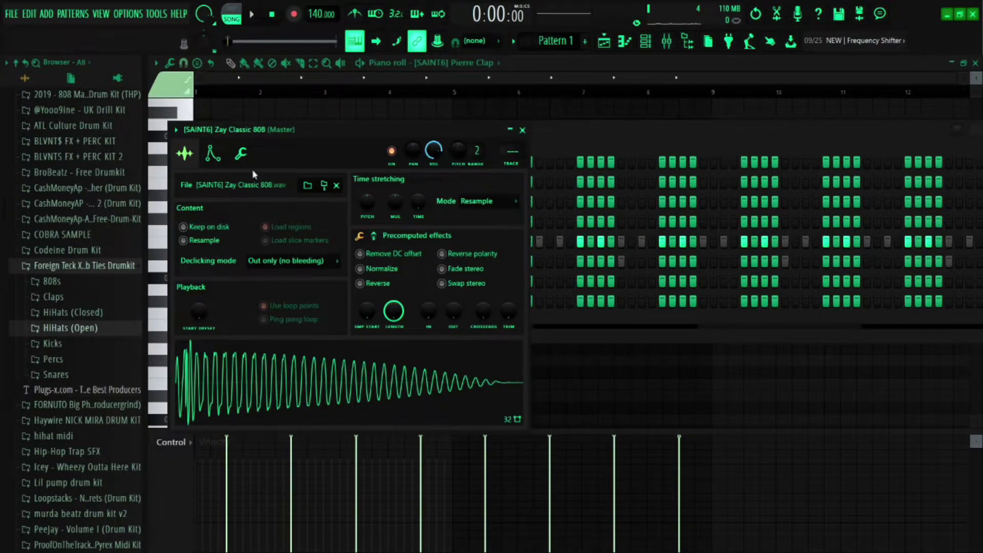
pyautogui.click(241, 154)
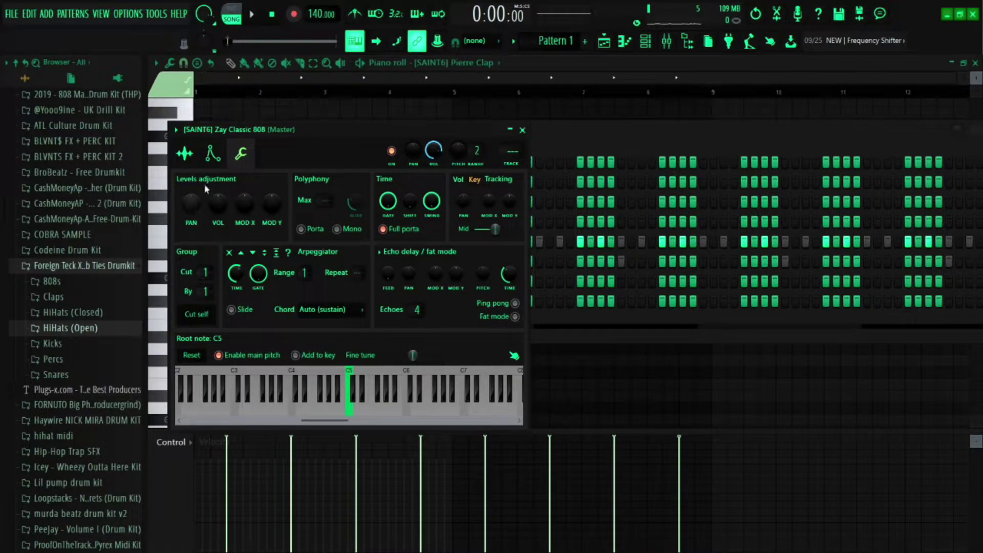
pyautogui.click(194, 168)
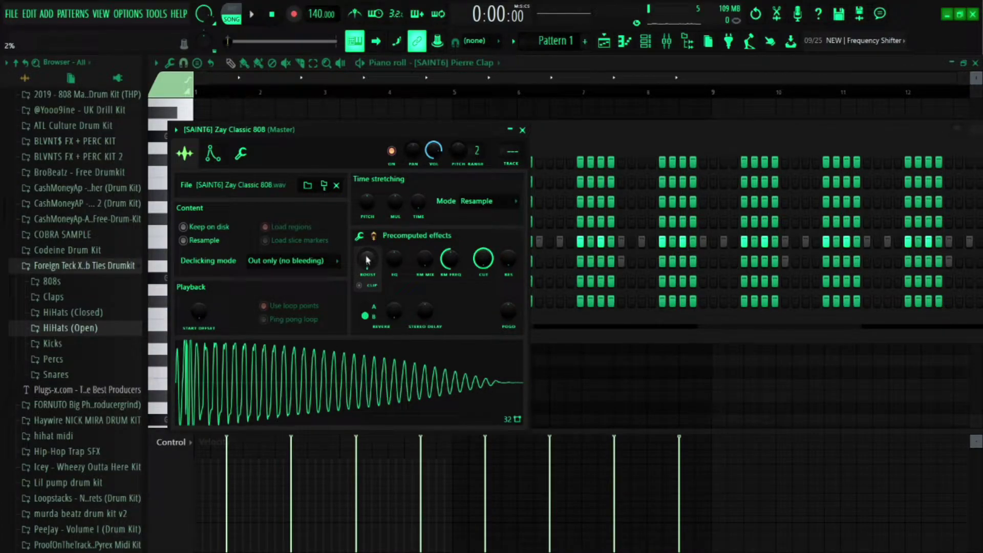
pyautogui.click(522, 131)
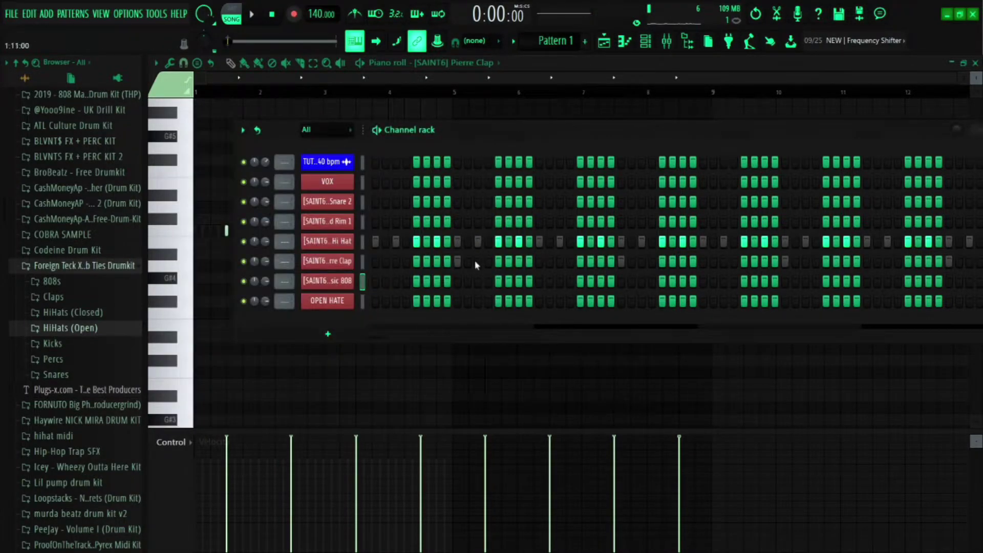
# Place a C5 note at the start of bar 1 in the Zay Classic 808 piano roll and play it
pyautogui.press('F7')
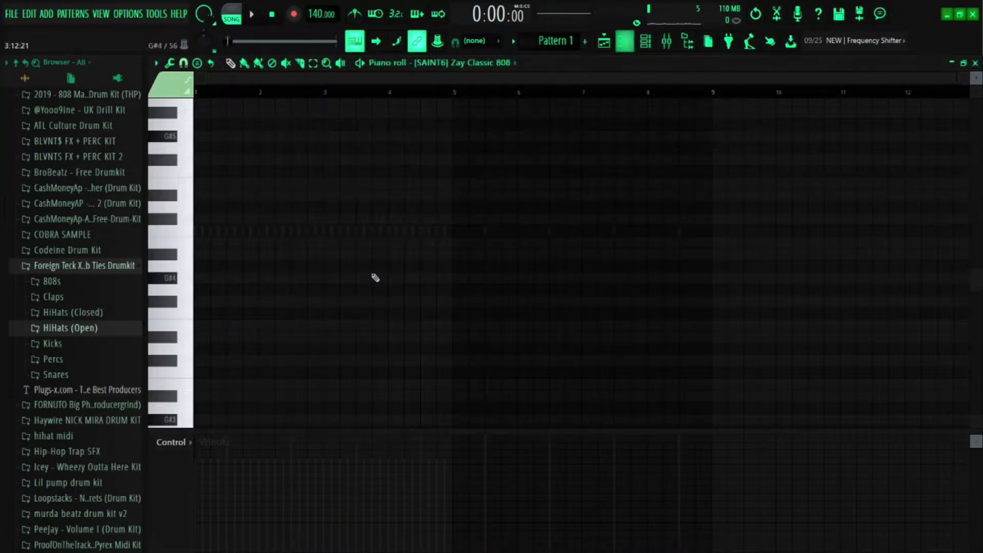
pyautogui.press('space')
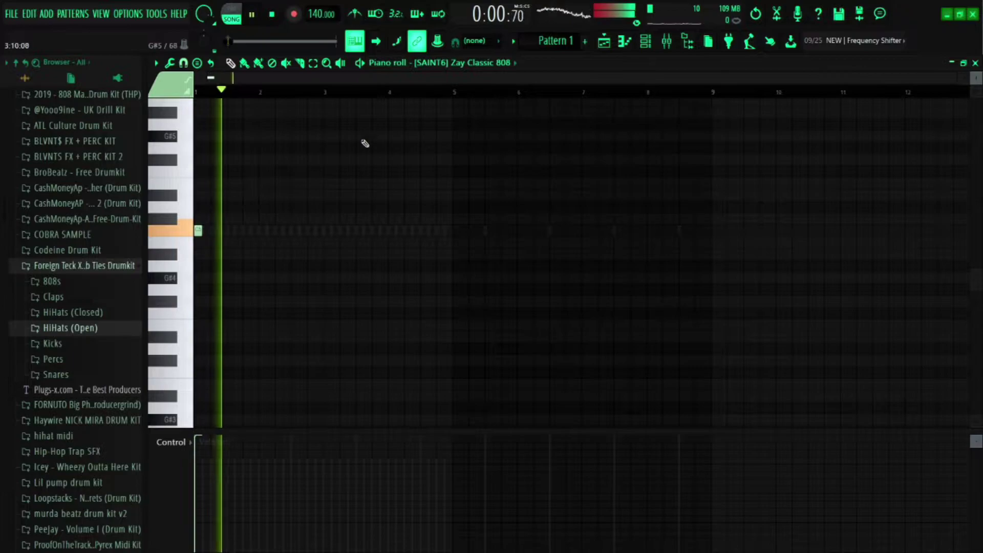
pyautogui.press('space')
# Mute the blue "TUT..40 bpm" sample channel and play the drums with the 808
pyautogui.press('F6')
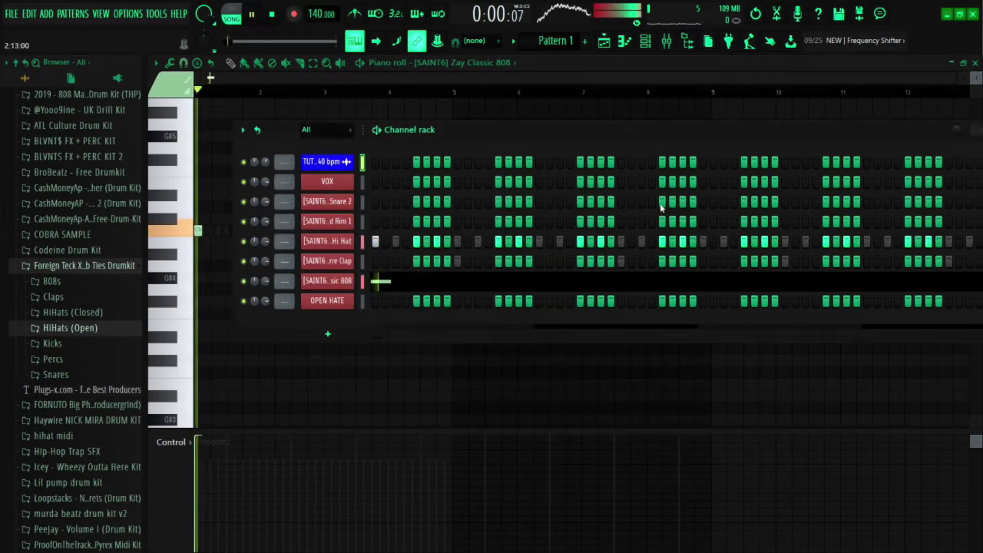
pyautogui.press('space')
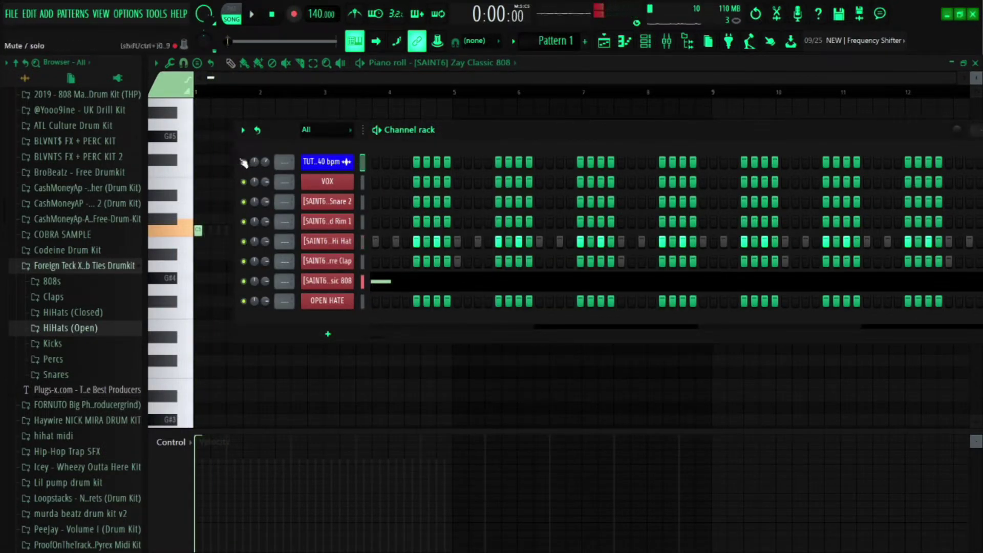
pyautogui.press('space')
pyautogui.press('F6')
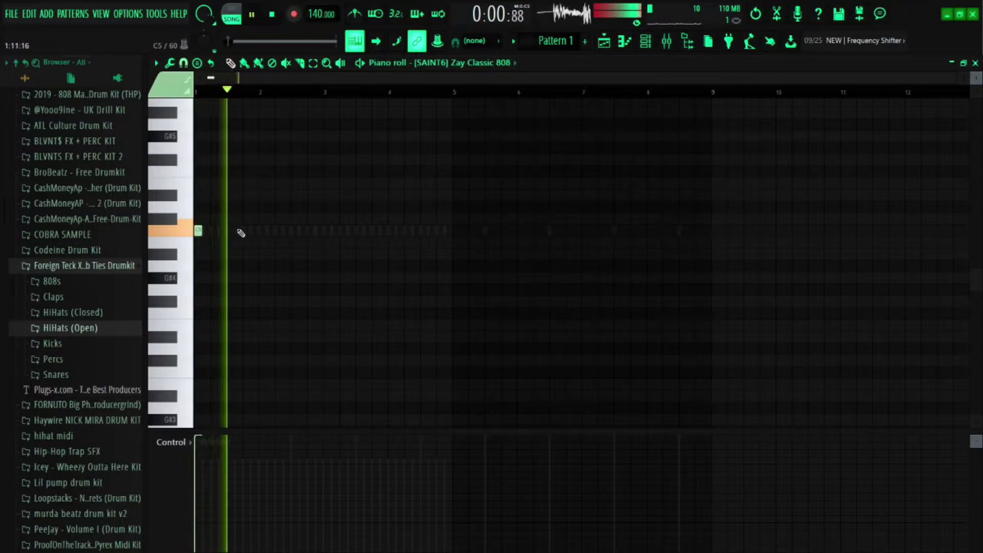
# Add a second C5 note to the 808 pattern at step 13 of bar 1 and play it back
pyautogui.click(241, 233)
pyautogui.press('space')
pyautogui.scroll(1, 249, 121)
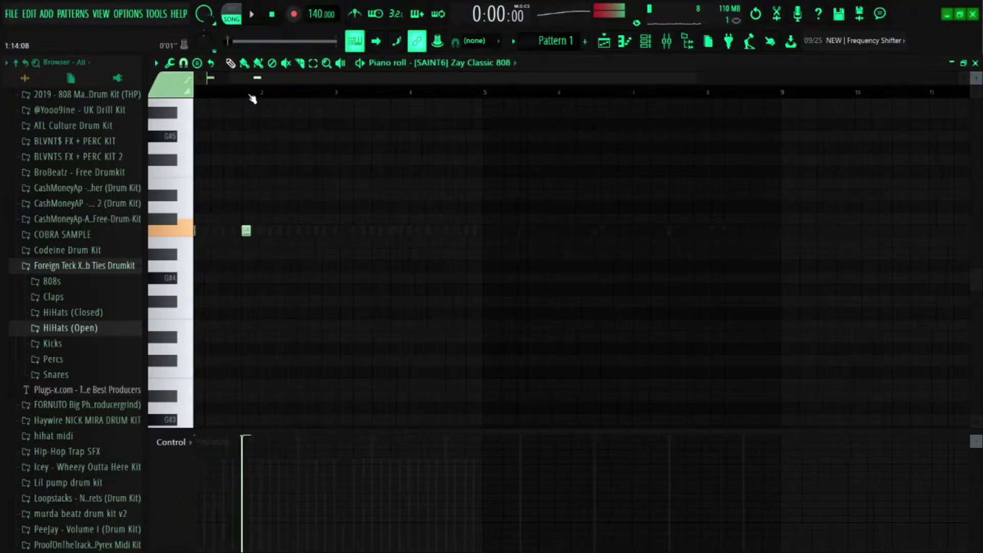
pyautogui.scroll(3, 254, 97)
pyautogui.hscroll(-2, 159, 99)
pyautogui.click(215, 231)
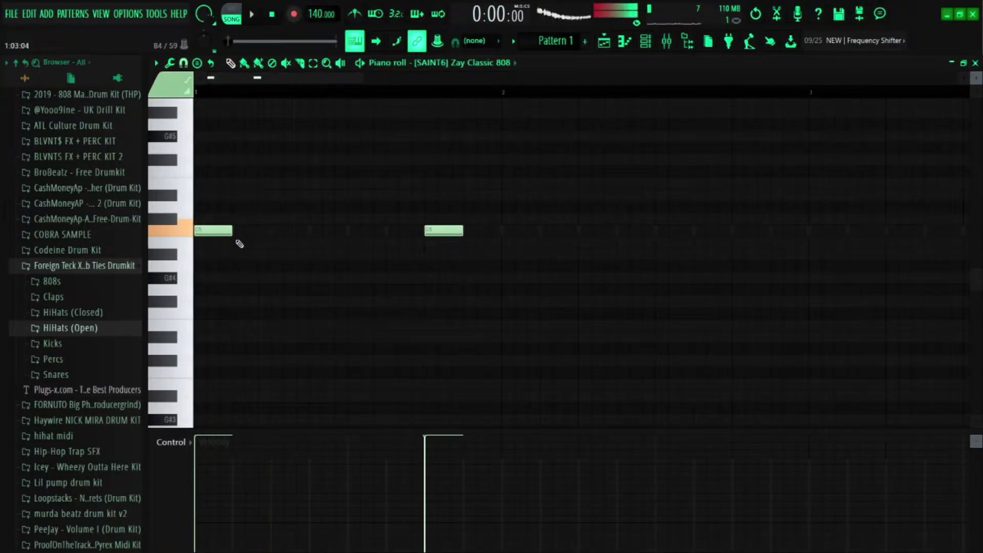
pyautogui.press('space')
# Mute the Hi Hat channel in the channel rack and play the pattern with the 808
pyautogui.click(639, 49)
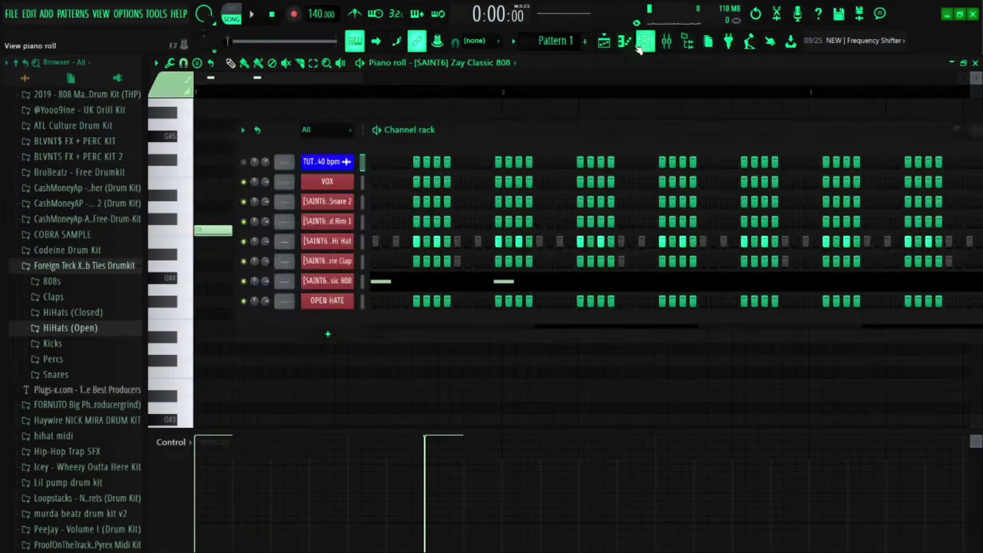
pyautogui.click(244, 241)
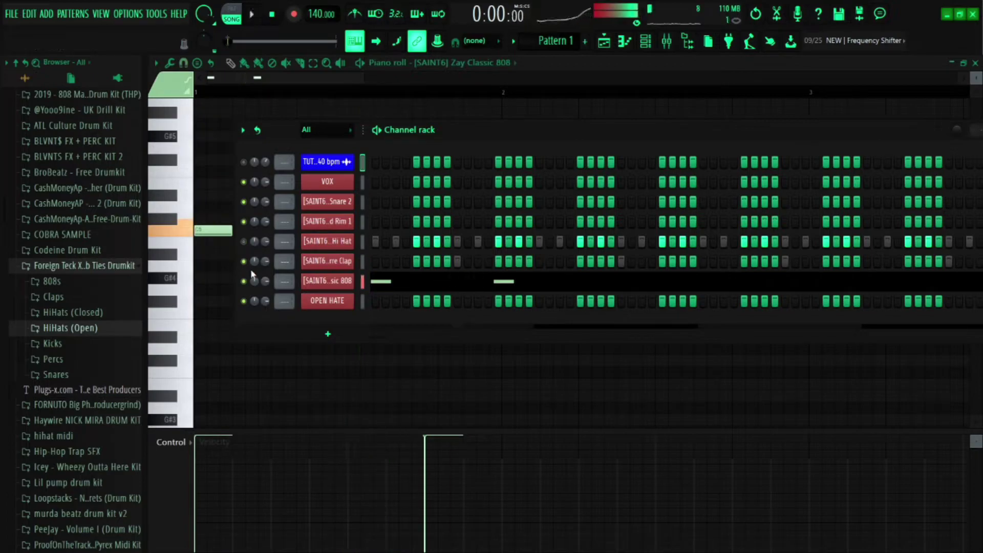
pyautogui.press('space')
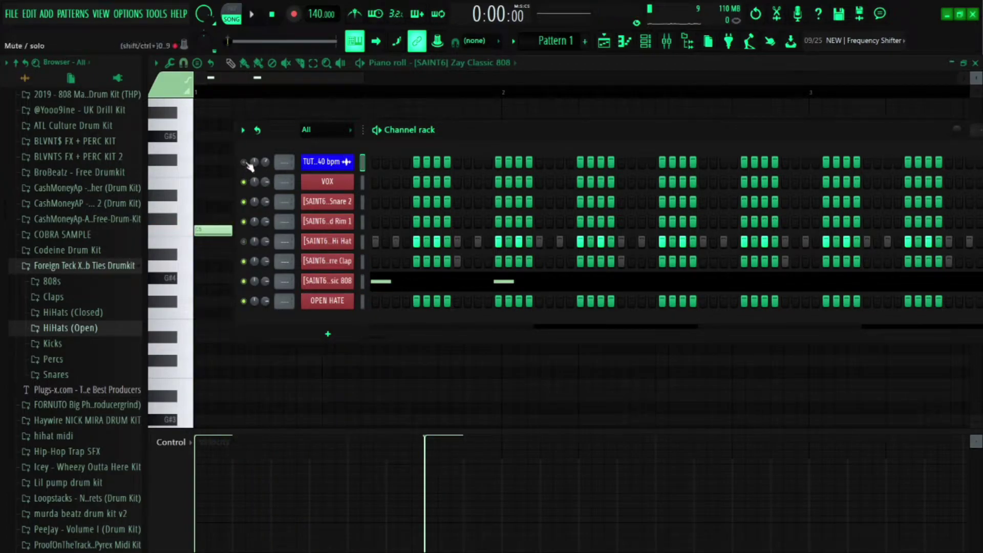
pyautogui.press('space')
pyautogui.press('F6')
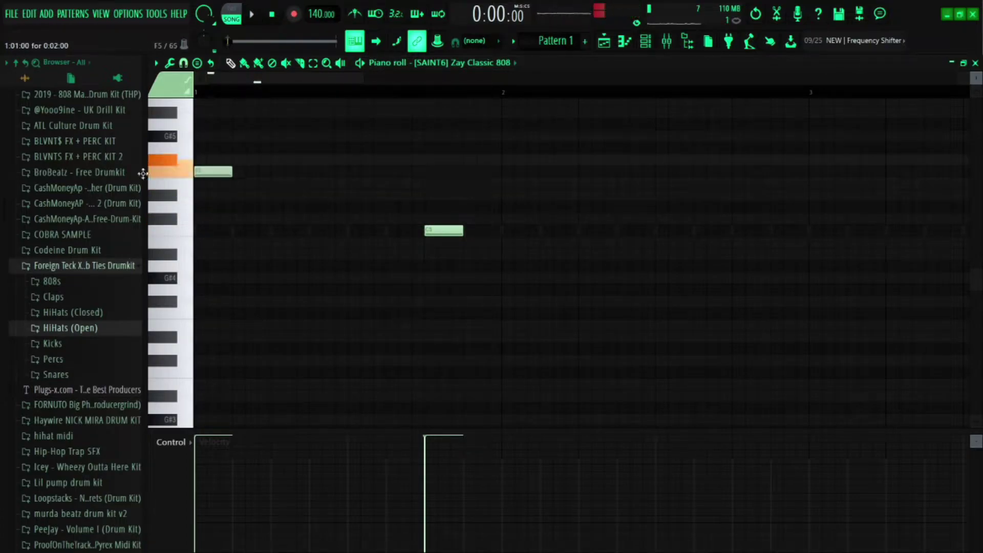
# Audition the first 808 note at several pitches, including F5 and D#5, and set it to C#5
pyautogui.press('space')
pyautogui.moveTo(130, 231); pyautogui.dragTo(127, 207)
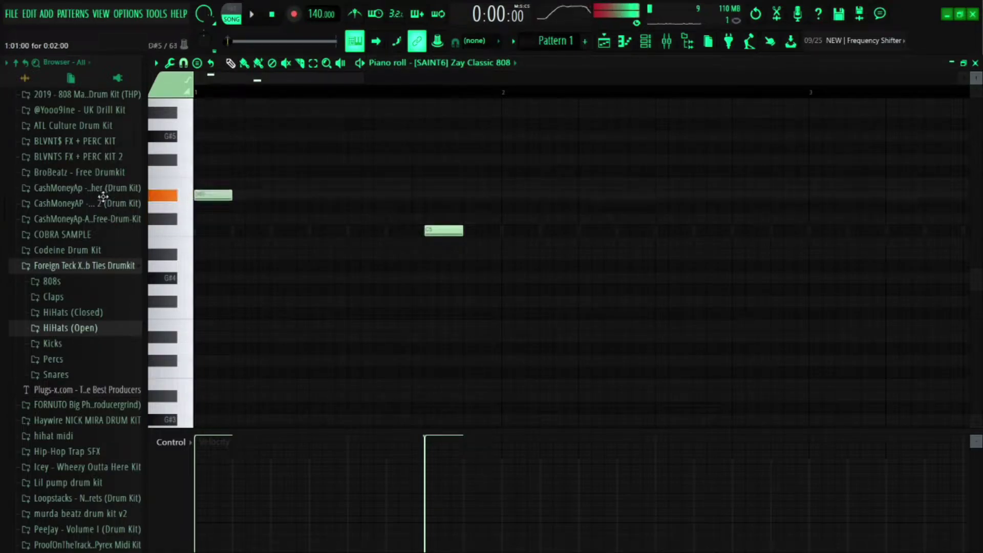
pyautogui.moveTo(98, 205); pyautogui.dragTo(96, 211)
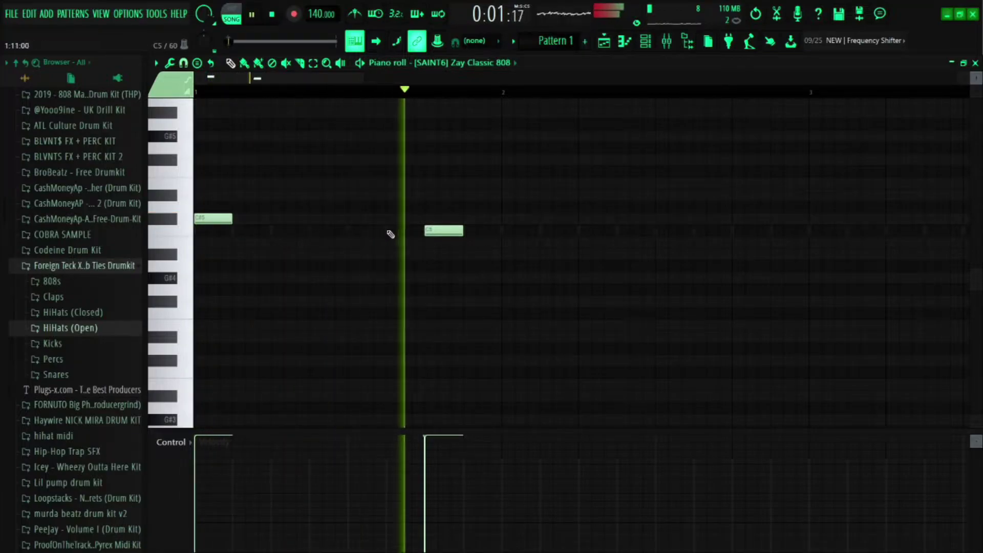
pyautogui.press('space')
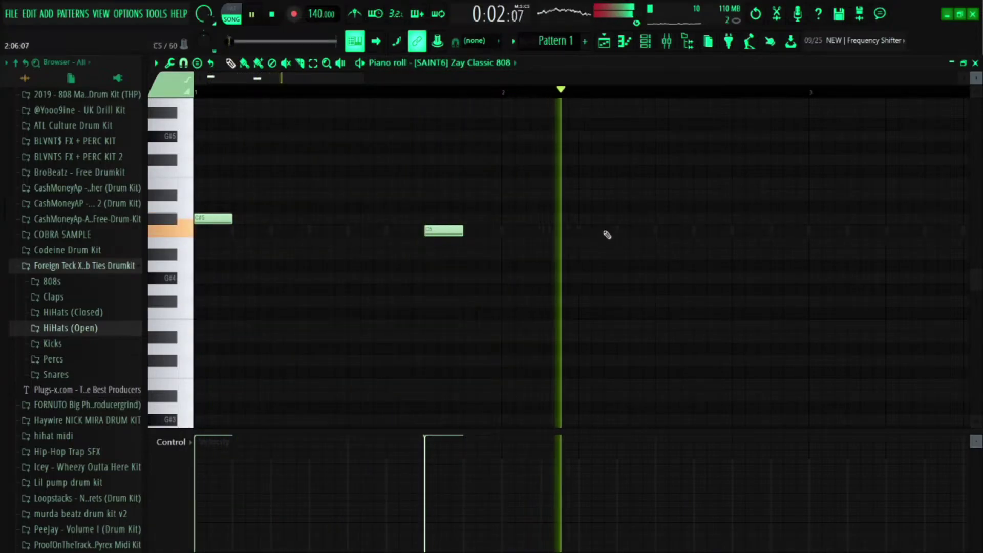
pyautogui.click(672, 195)
pyautogui.press('space')
pyautogui.rightClick(672, 198)
pyautogui.press('space')
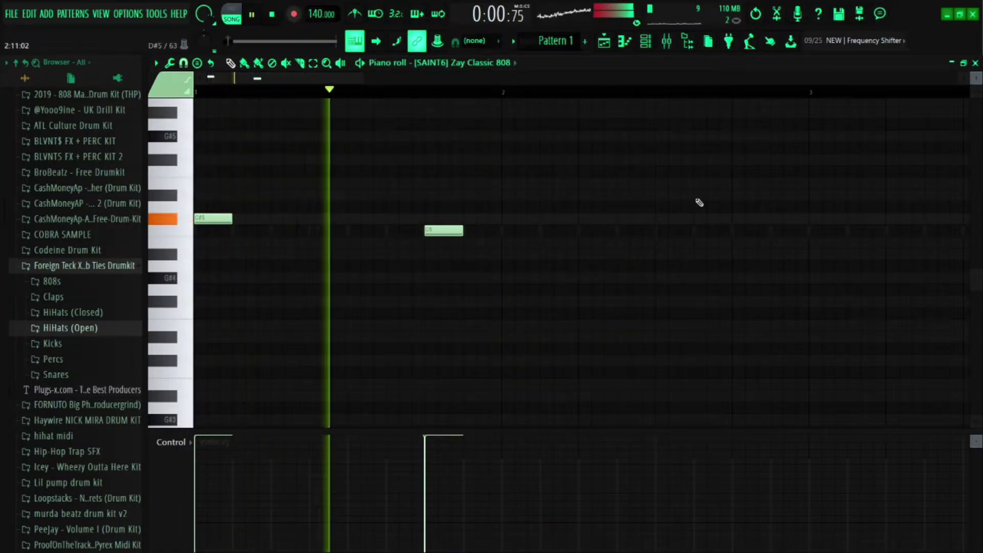
# Add a D5 note at step 11 of bar 2 and a C#5 note at the start of bar 3
pyautogui.click(707, 192)
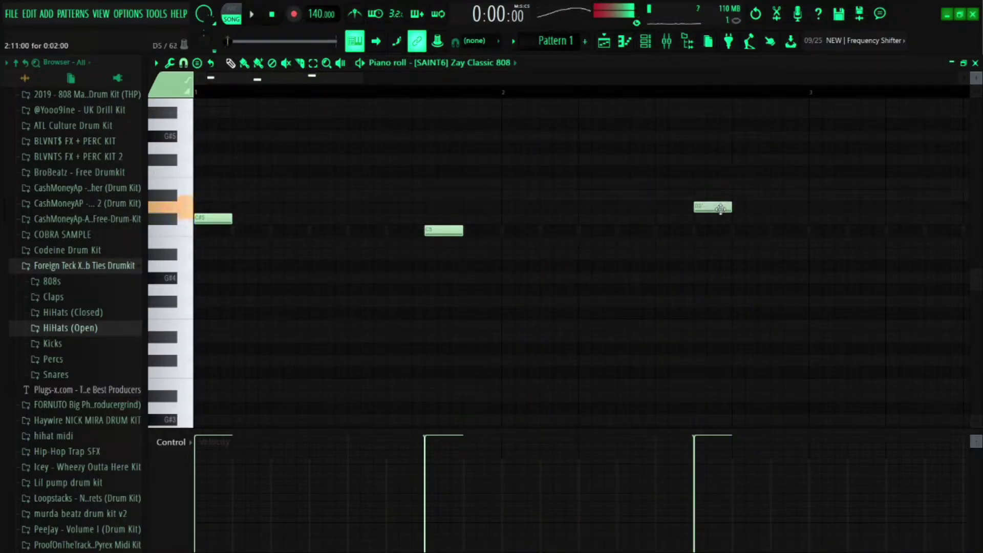
pyautogui.press('space')
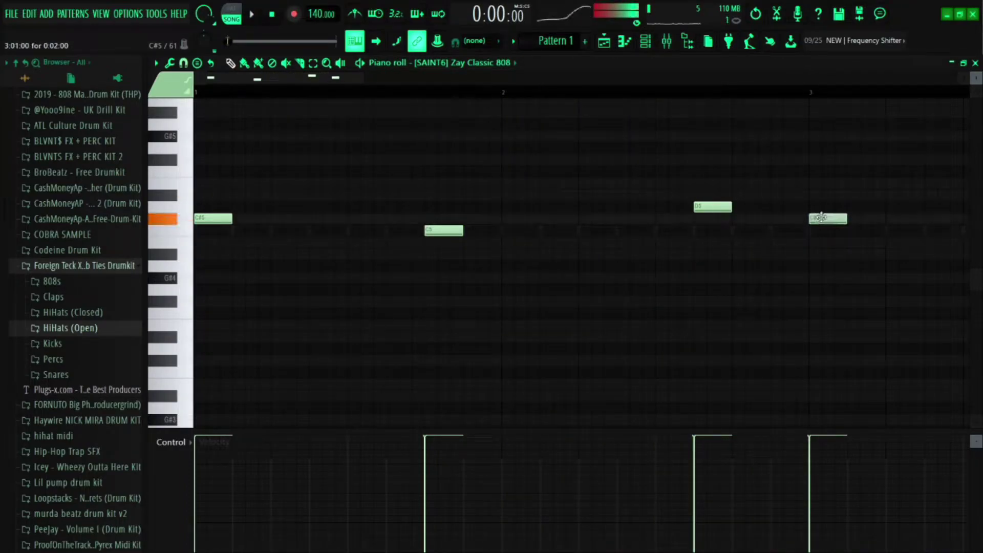
pyautogui.scroll(-1, 592, 141)
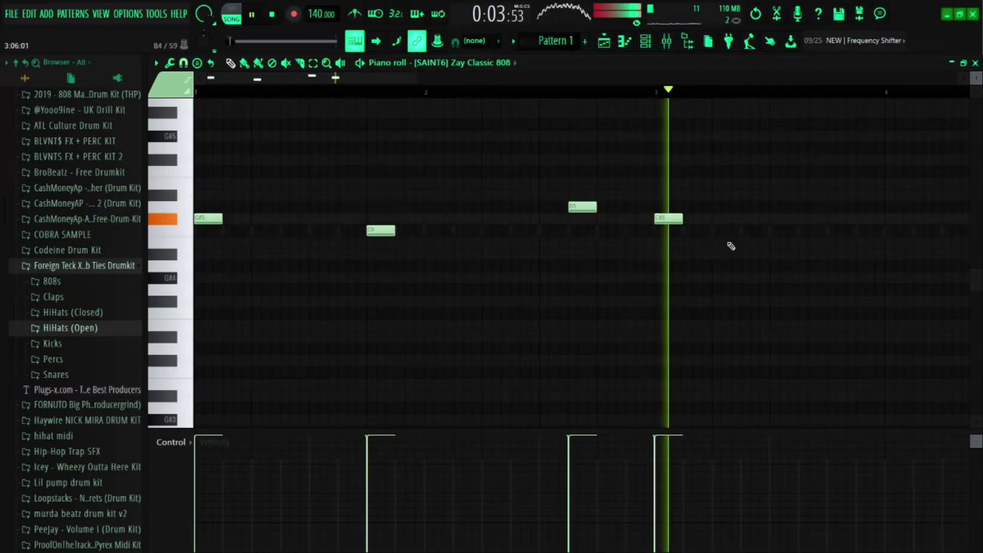
# Try the bar 3 note at later positions and at C5, returning it to C#5 at the start of the bar
pyautogui.press('space')
pyautogui.moveTo(658, 219); pyautogui.dragTo(715, 228)
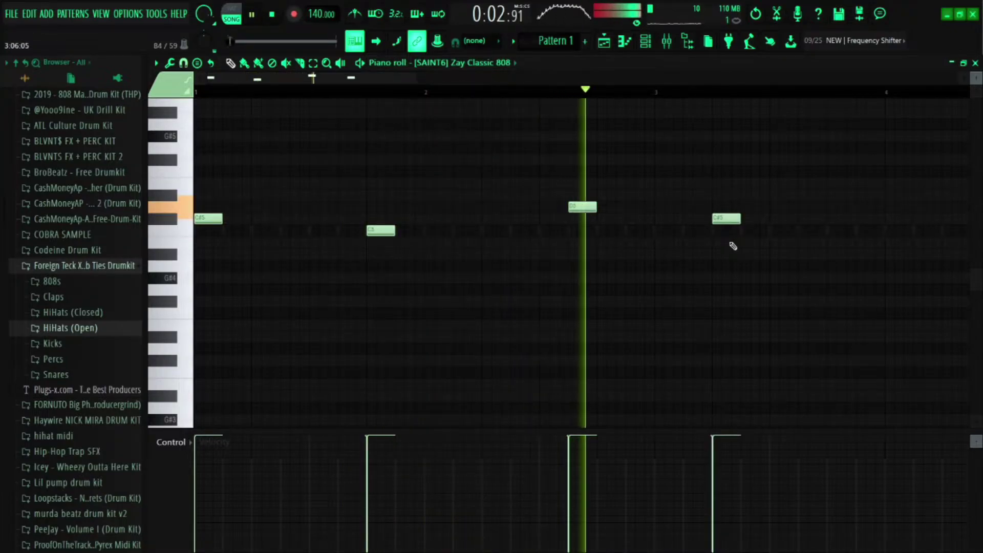
pyautogui.press('space')
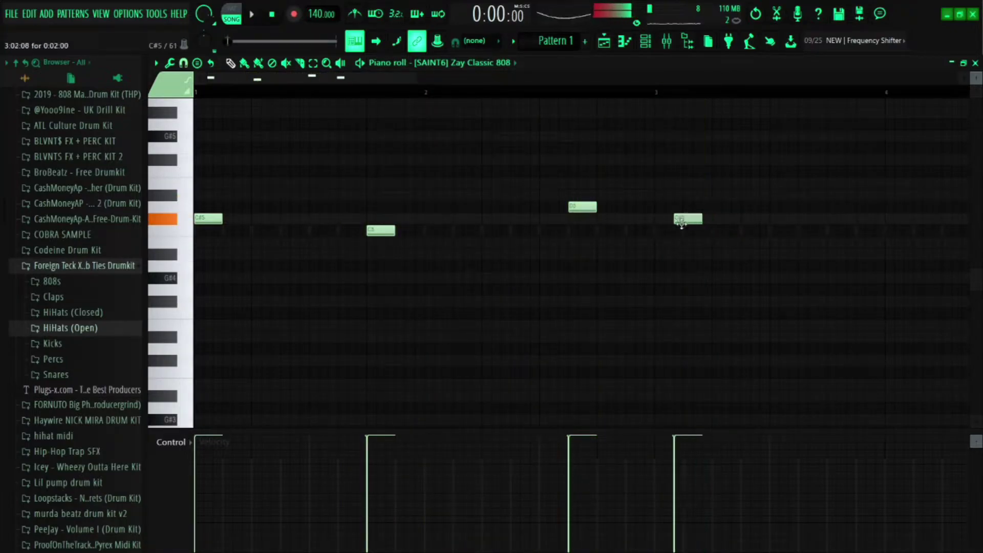
pyautogui.press('space')
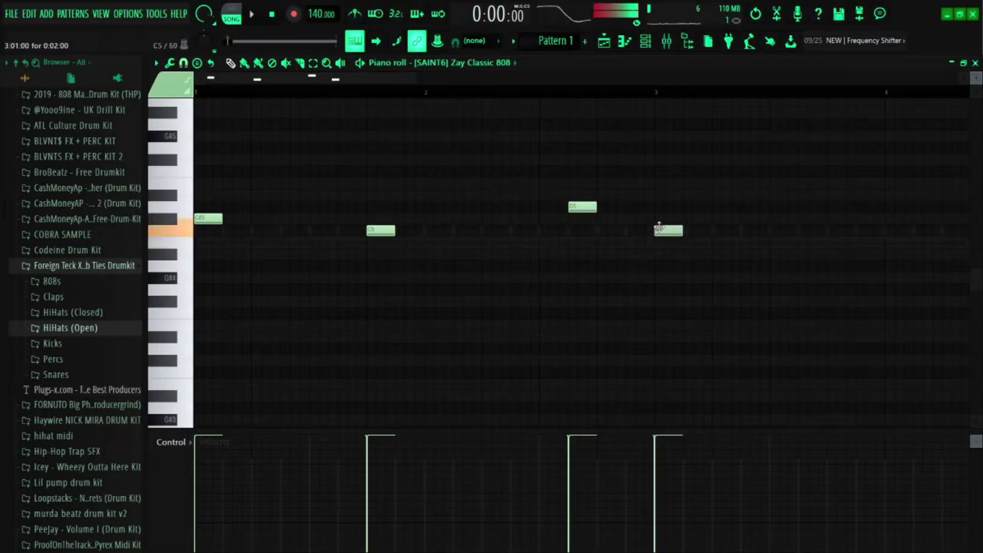
pyautogui.press('space')
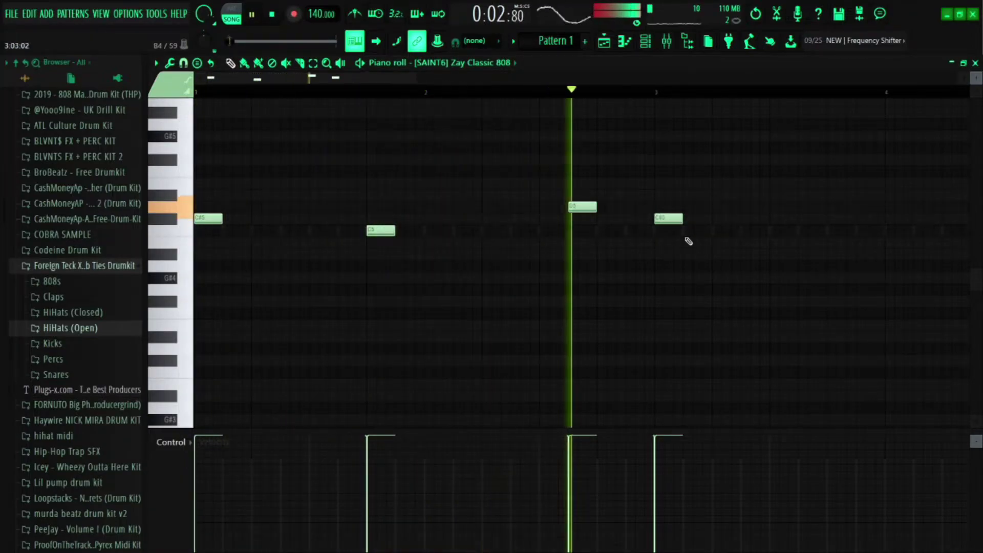
# Add another 808 note in bar 3, raise it to D5 and position it at step 13
pyautogui.click(814, 218)
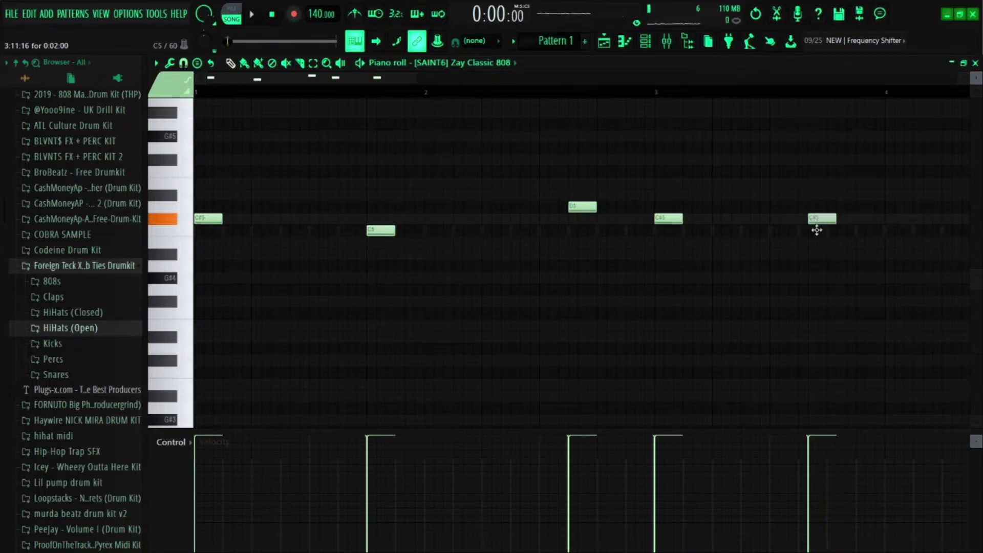
pyautogui.press('space')
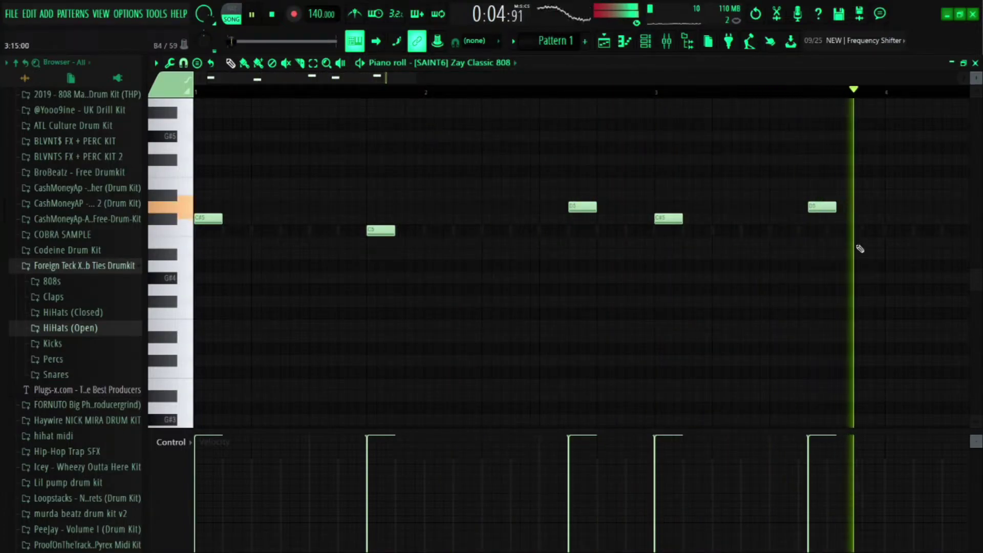
pyautogui.press('space')
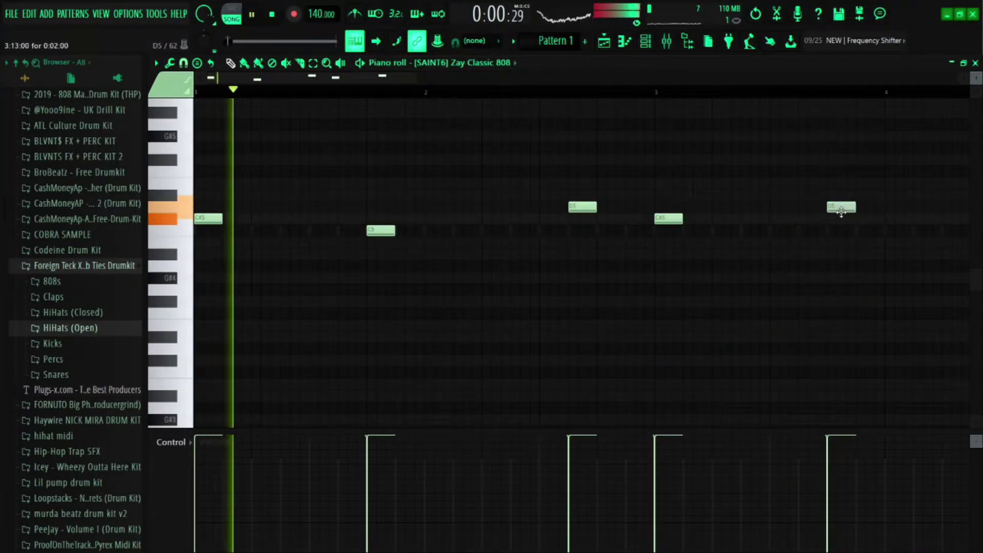
# Add a C#5 note to the 808 pattern in bar 4, check it in playback and shift it to 4:04:08
pyautogui.scroll(-1, 564, 105)
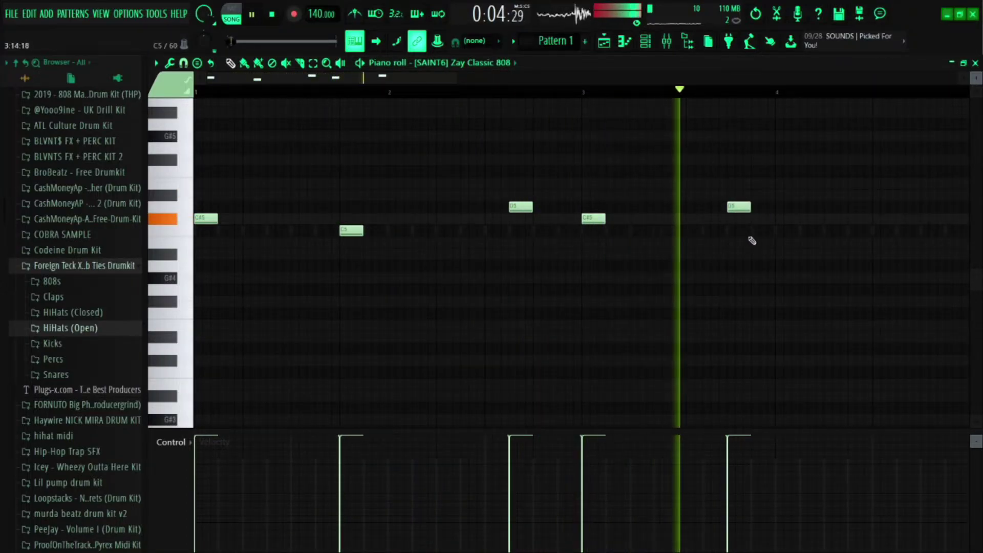
pyautogui.press('space')
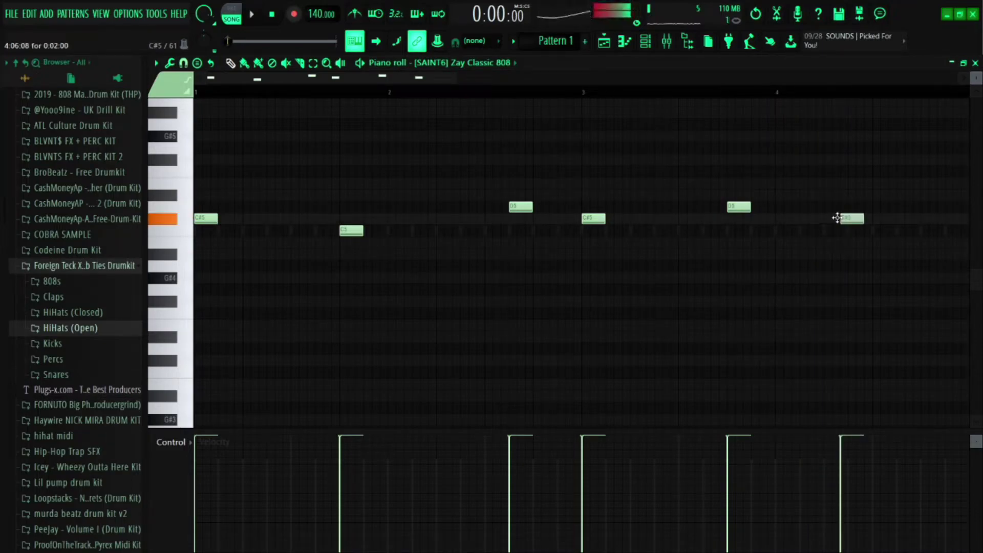
pyautogui.press('space')
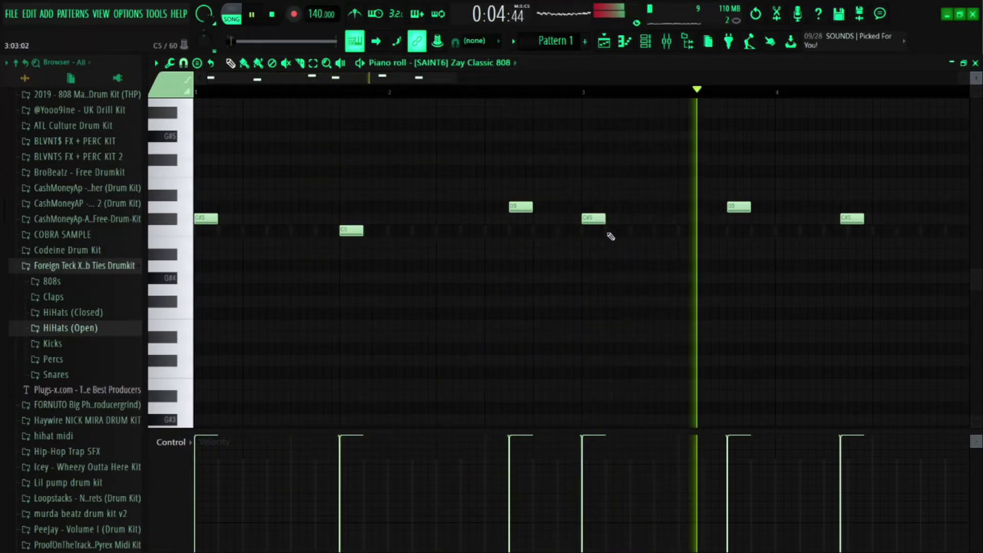
pyautogui.press('space')
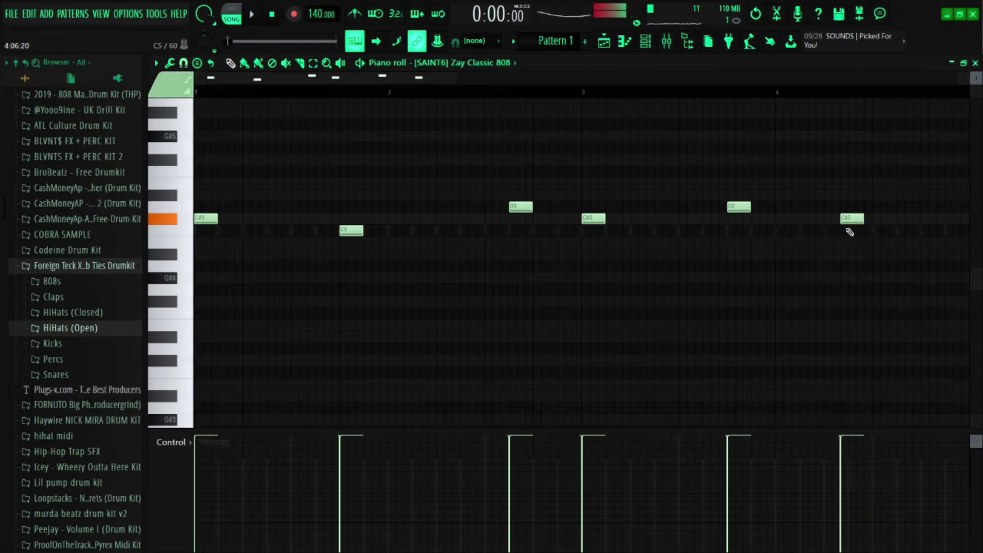
pyautogui.press('space')
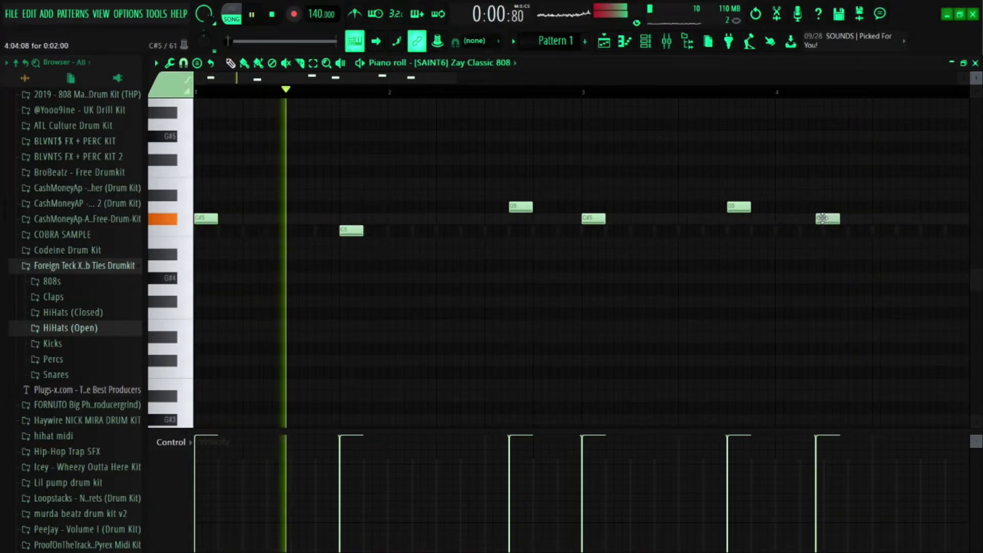
# Try the C#5 note of bar 4 slightly earlier at 4:03:16, and delete it from the 808 line
pyautogui.moveTo(825, 226); pyautogui.dragTo(816, 219)
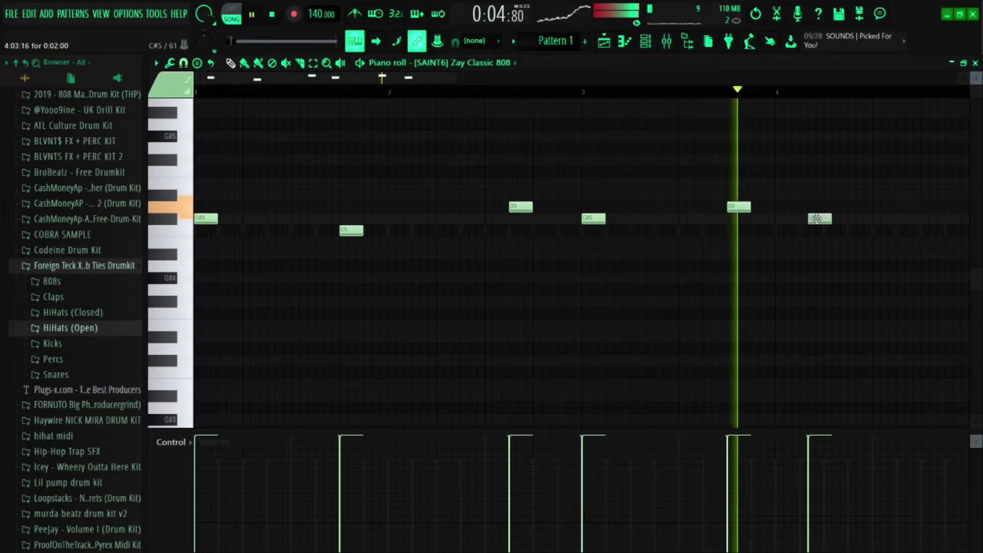
pyautogui.press('space')
pyautogui.rightClick(818, 219)
pyautogui.press('space')
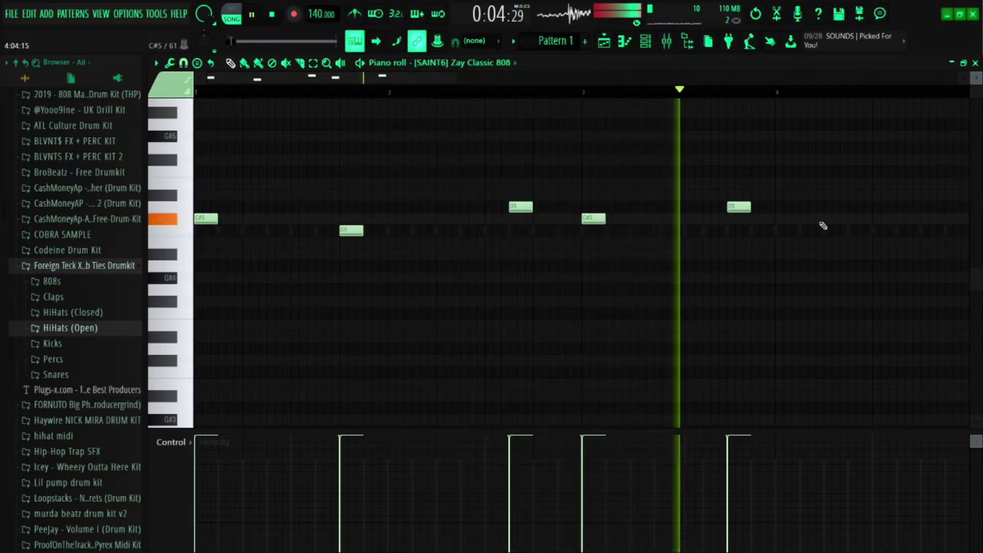
# Add a C#5 note to the 808 line late in bar 4, position it at 4:12:08 and play it back
pyautogui.click(884, 231)
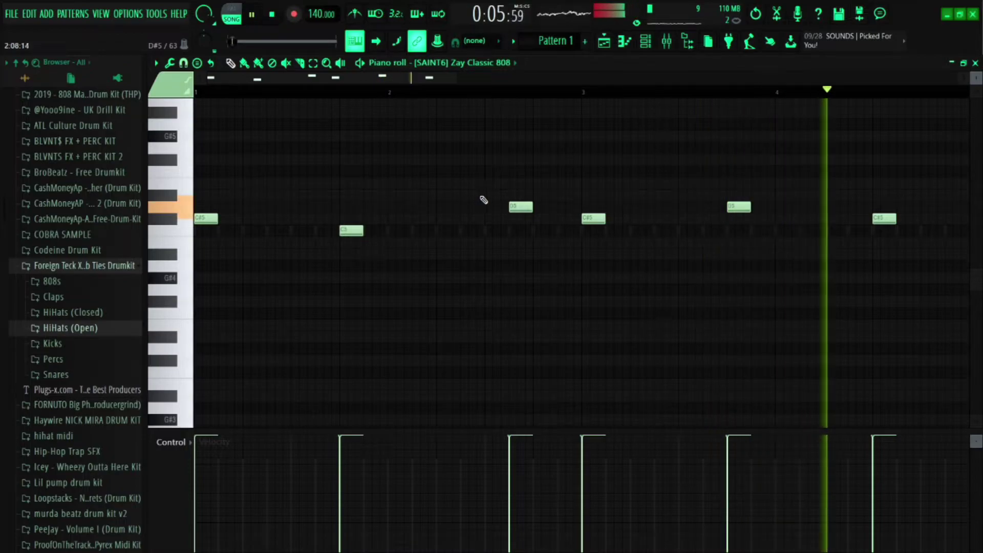
pyautogui.press('space')
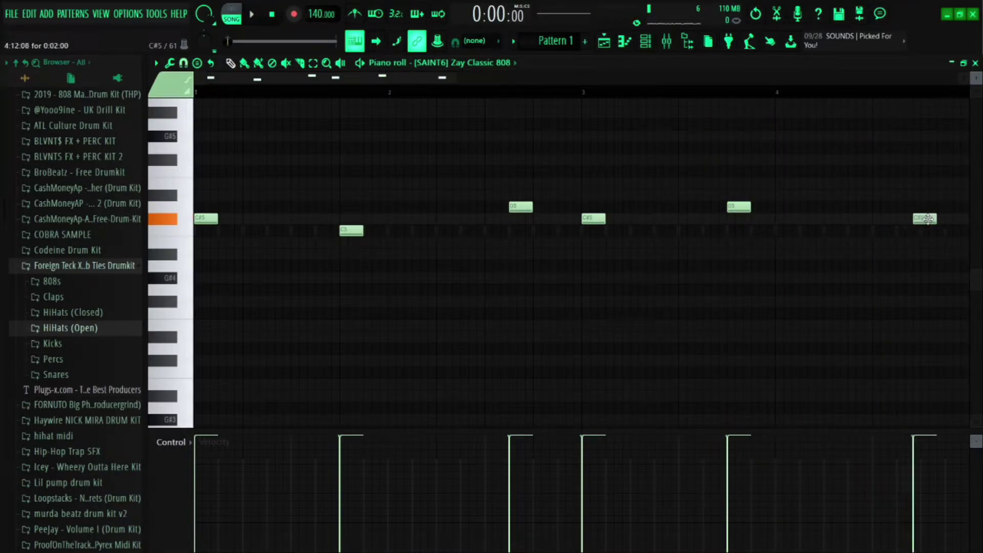
pyautogui.press('space')
pyautogui.scroll(-3, 530, 77)
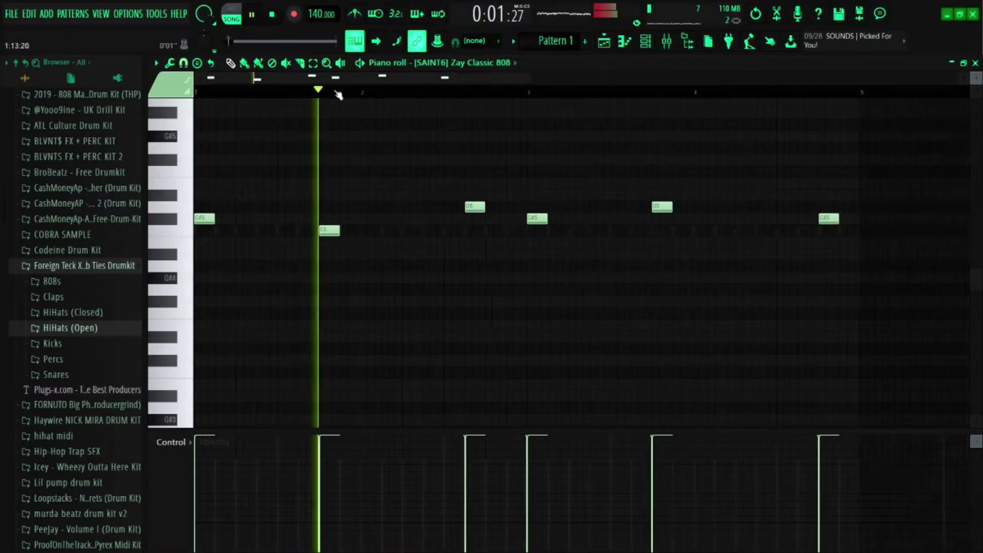
# Play the beat with the channel rack open to check the 808 line against the drum channels
pyautogui.press('space')
pyautogui.click(645, 41)
pyautogui.press('space')
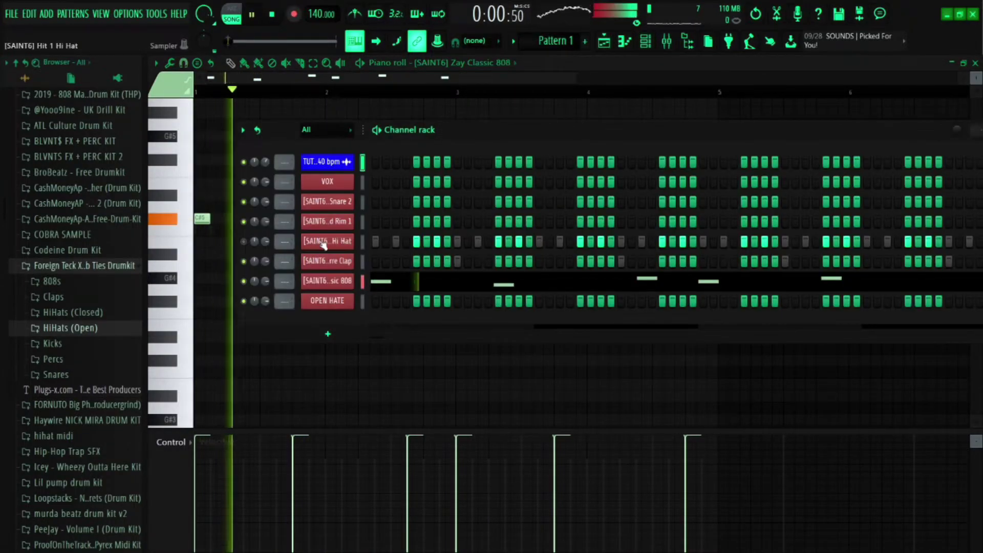
pyautogui.press('space')
pyautogui.click(634, 96)
# Lengthen all the 808 notes to six steps each and repeat the pattern in bars 5 to 8, with the notes in octave 6
pyautogui.scroll(-4, 633, 96)
pyautogui.moveTo(602, 297); pyautogui.dragTo(327, 253)
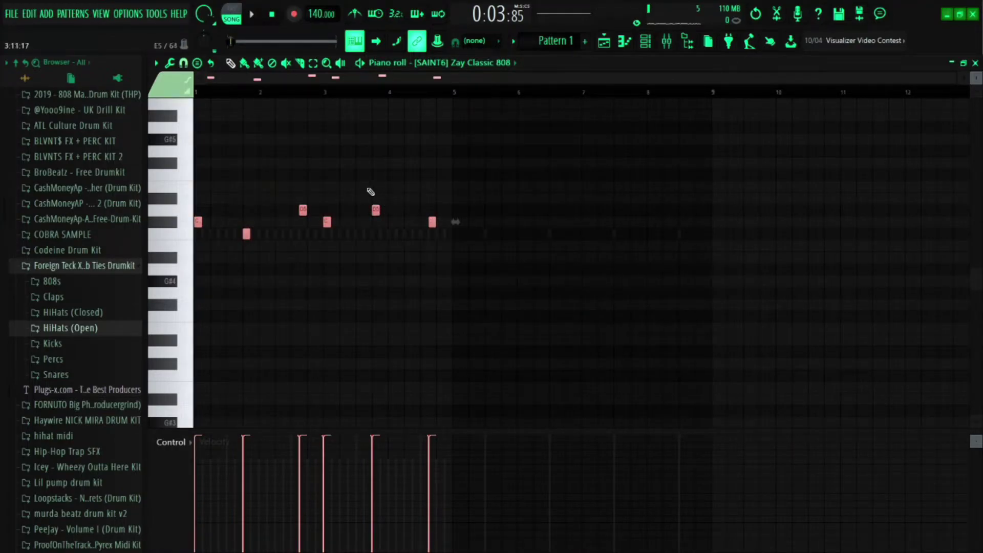
pyautogui.moveTo(435, 221); pyautogui.dragTo(452, 222)
pyautogui.press('space')
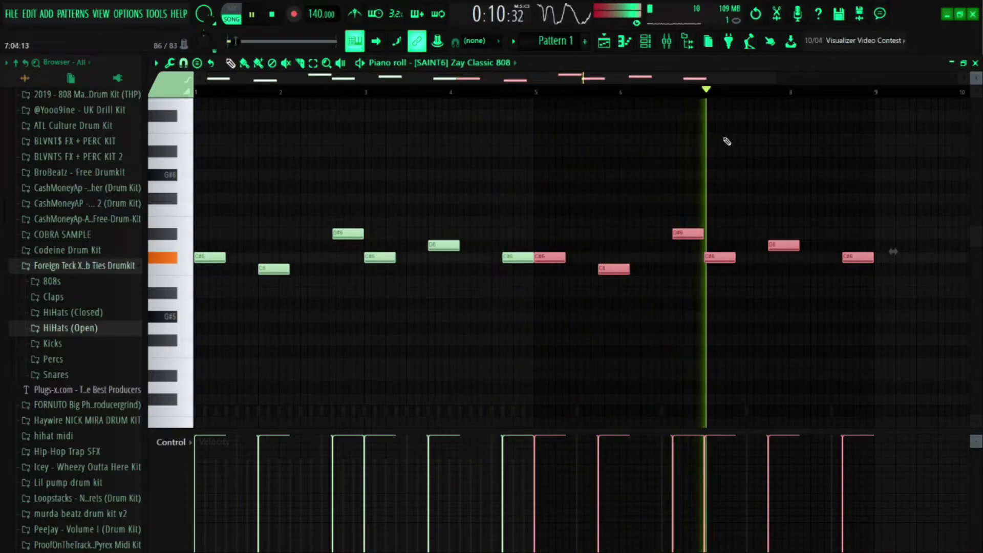
# Add a short extra note between the last two 808 notes of bar 8 and transpose the whole line down to start on C5
pyautogui.scroll(4, 728, 100)
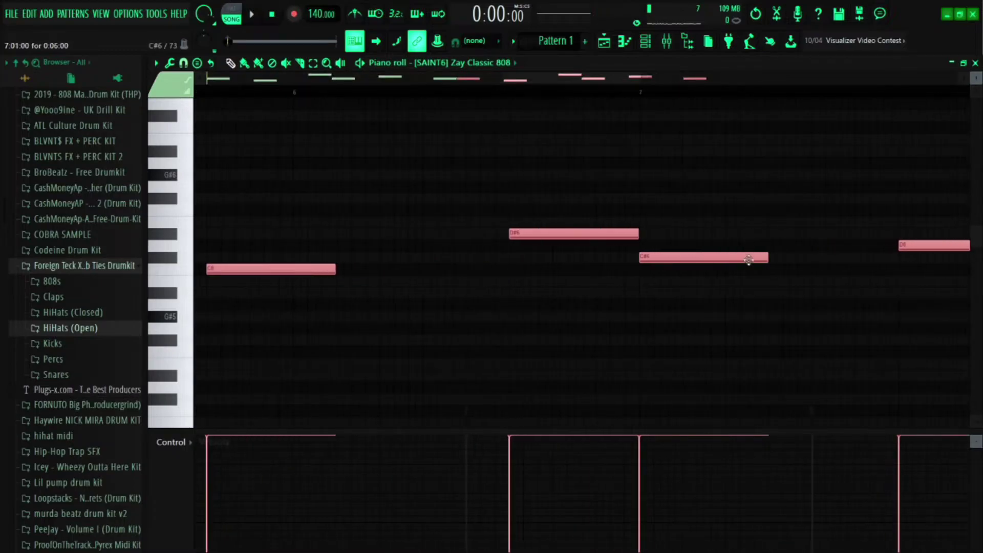
pyautogui.scroll(-4, 451, 100)
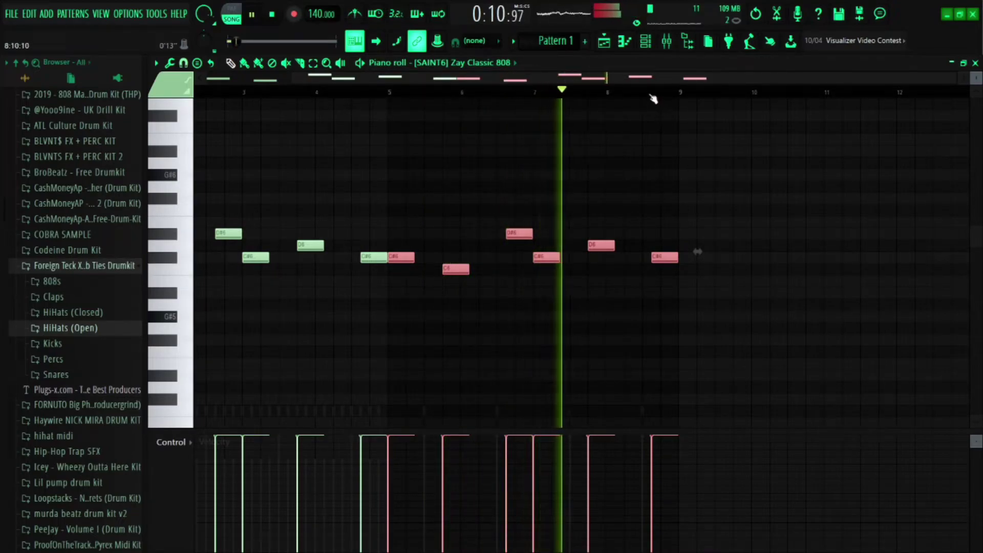
pyautogui.scroll(3, 651, 102)
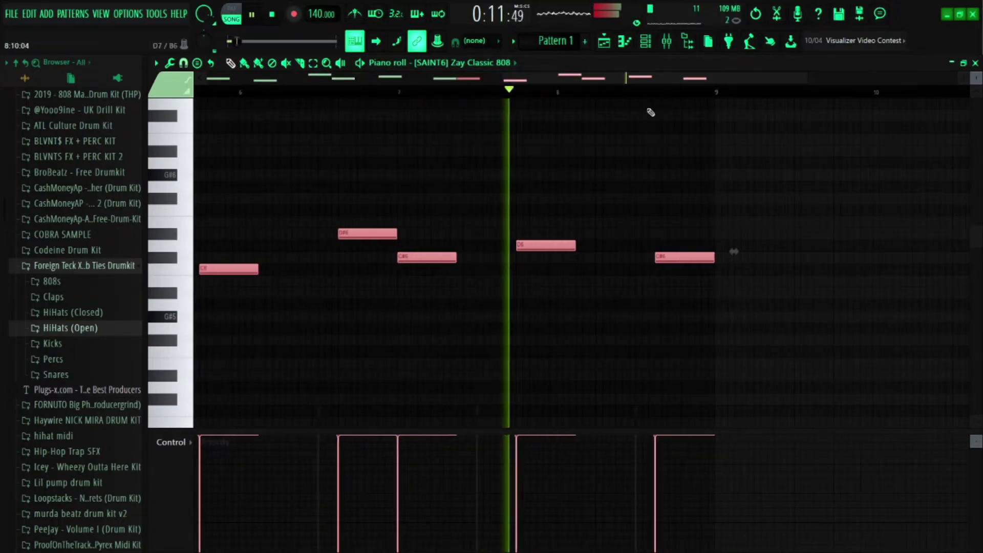
pyautogui.click(618, 257)
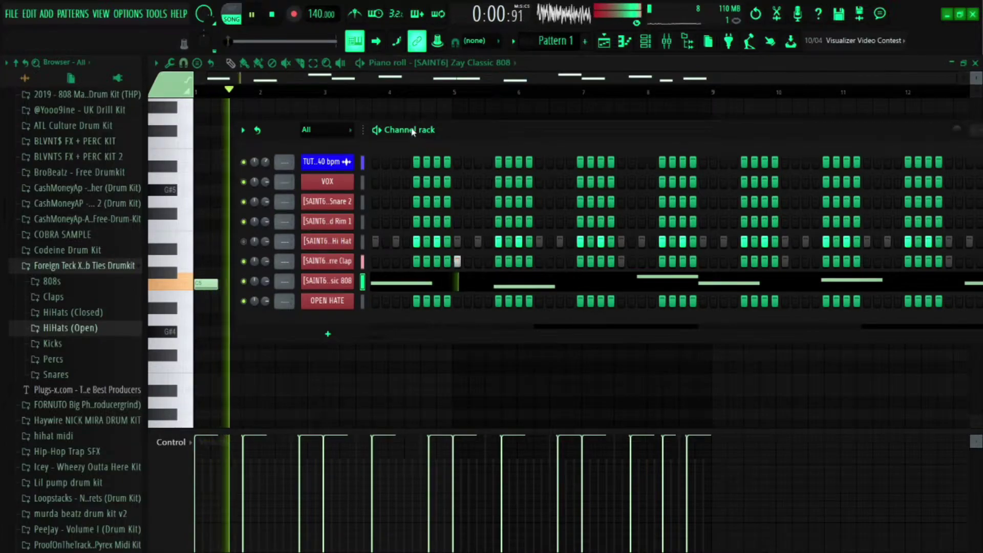
# Open the channel rack over the playlist and place an open-hat hit on the first step of the OPEN HATE channel
pyautogui.press('F6')
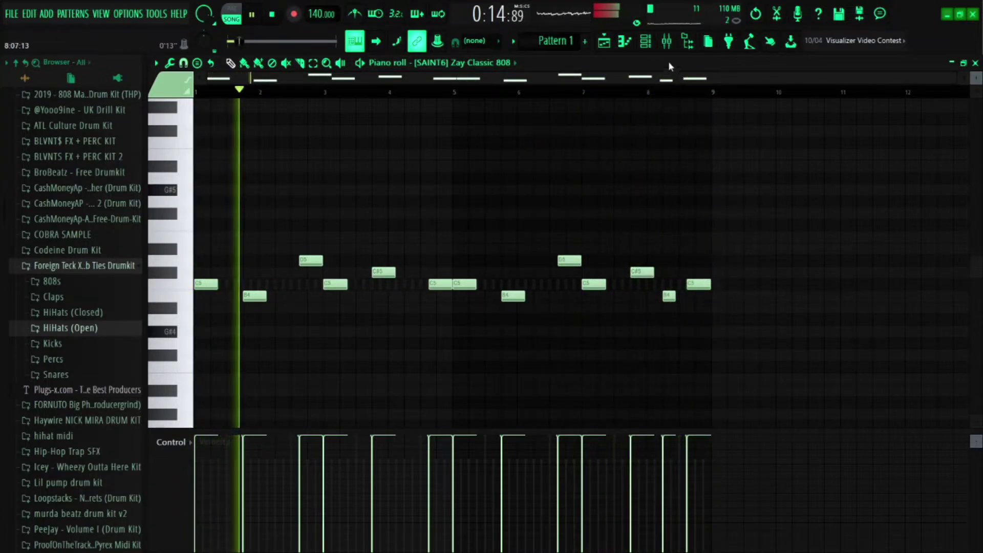
pyautogui.click(627, 44)
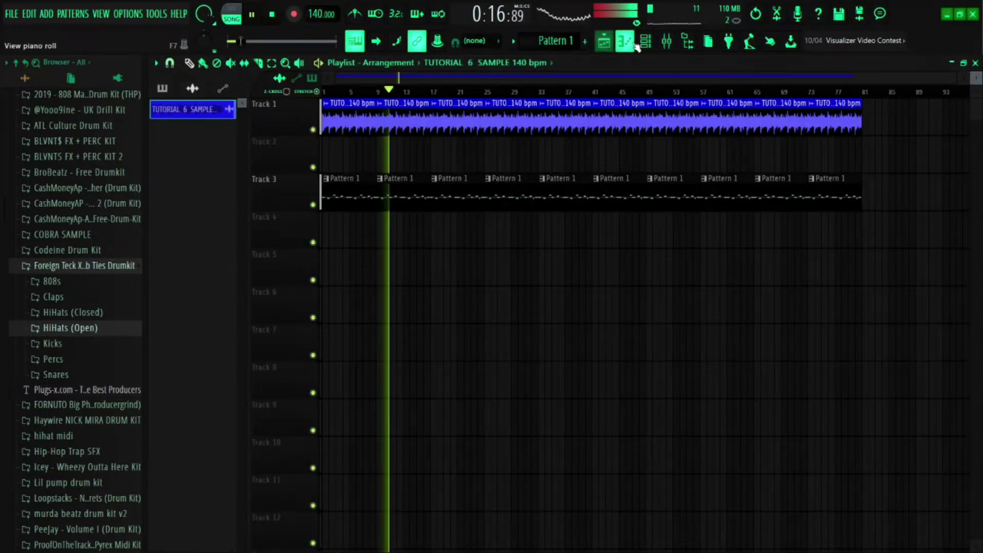
pyautogui.click(644, 44)
pyautogui.moveTo(466, 135); pyautogui.dragTo(451, 91)
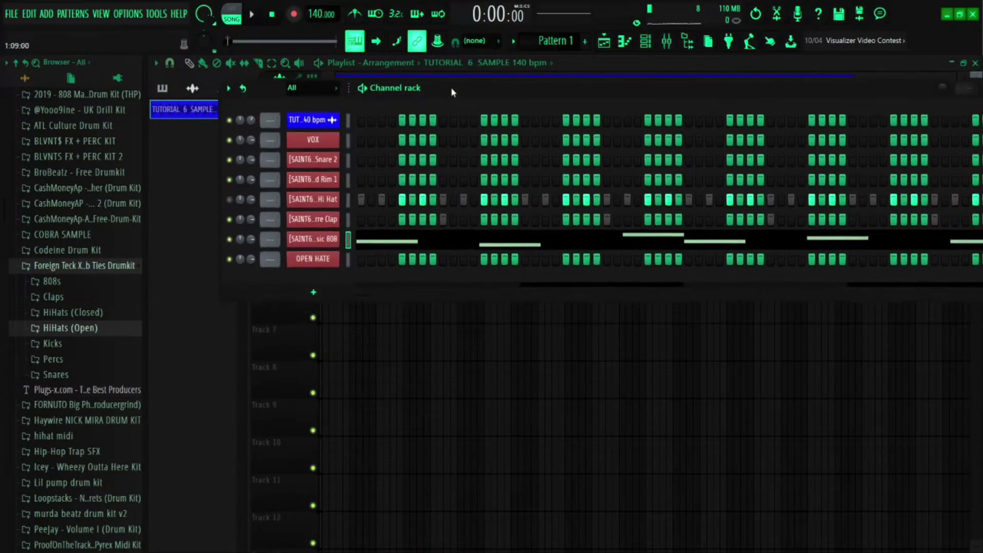
pyautogui.press('space')
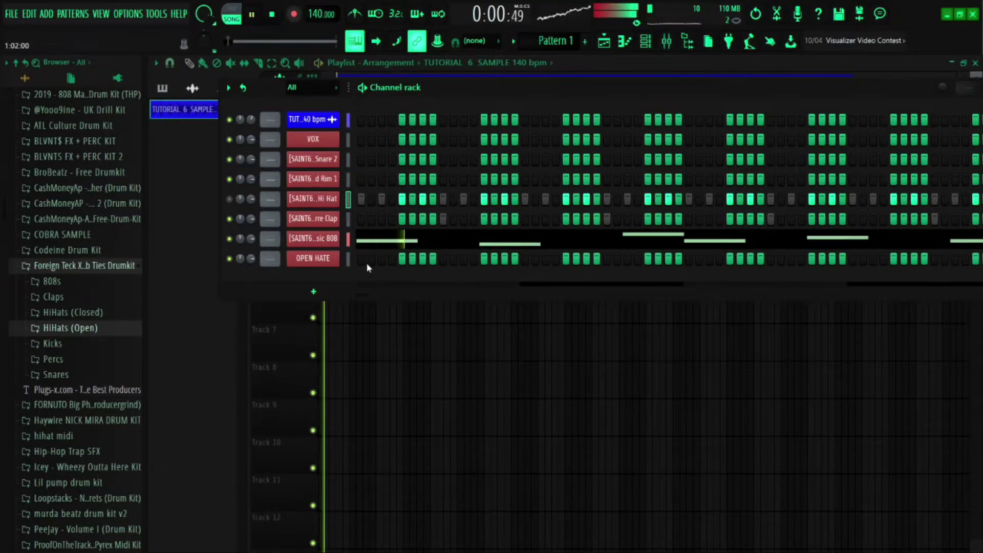
pyautogui.press('space')
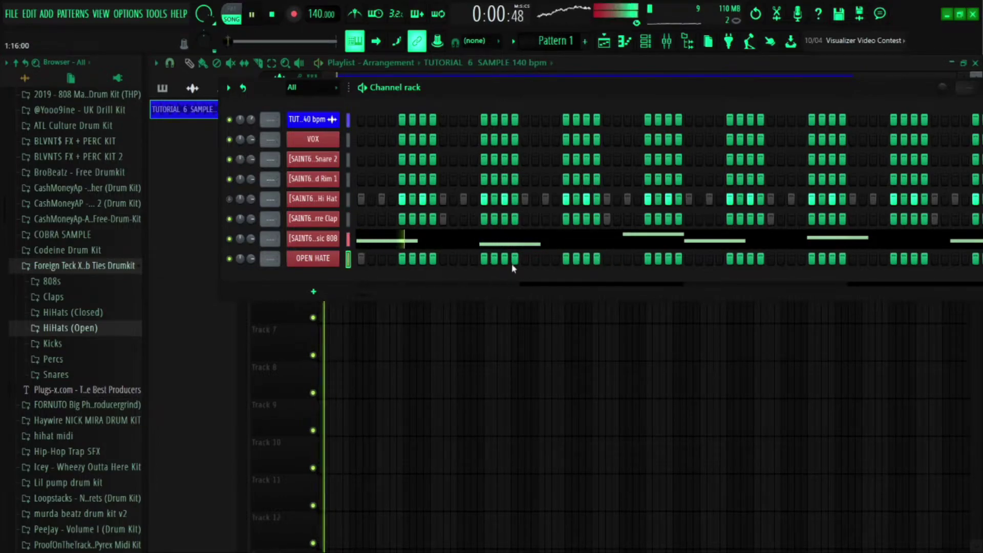
# Enable the volume envelope of the OPEN HATE channel with hold at full, and close the channel settings
pyautogui.click(322, 261)
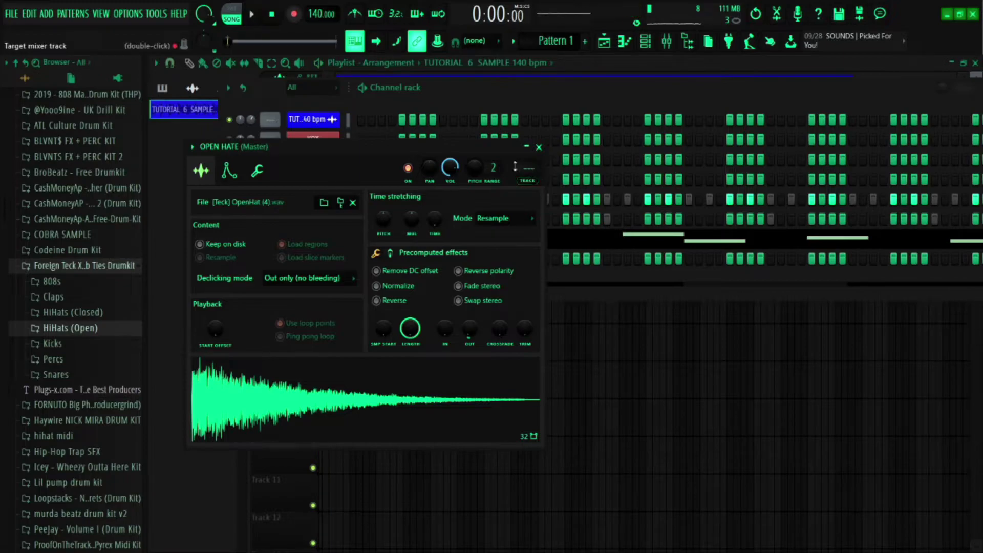
pyautogui.click(230, 169)
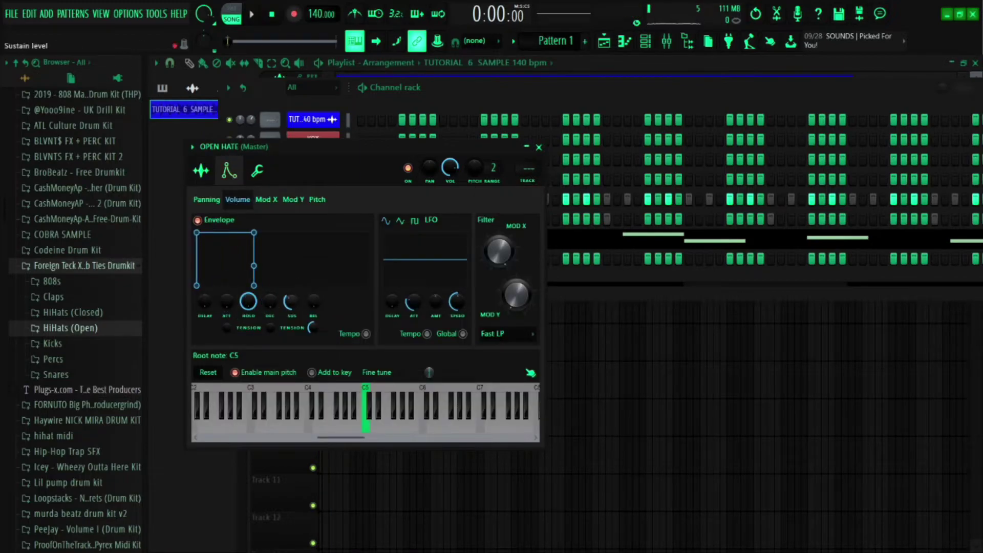
pyautogui.click(201, 171)
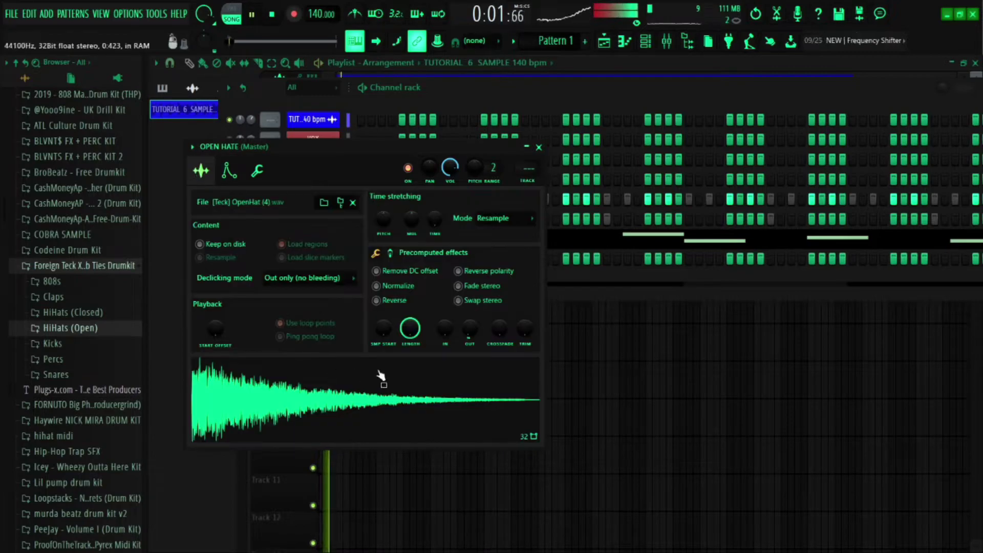
pyautogui.click(539, 147)
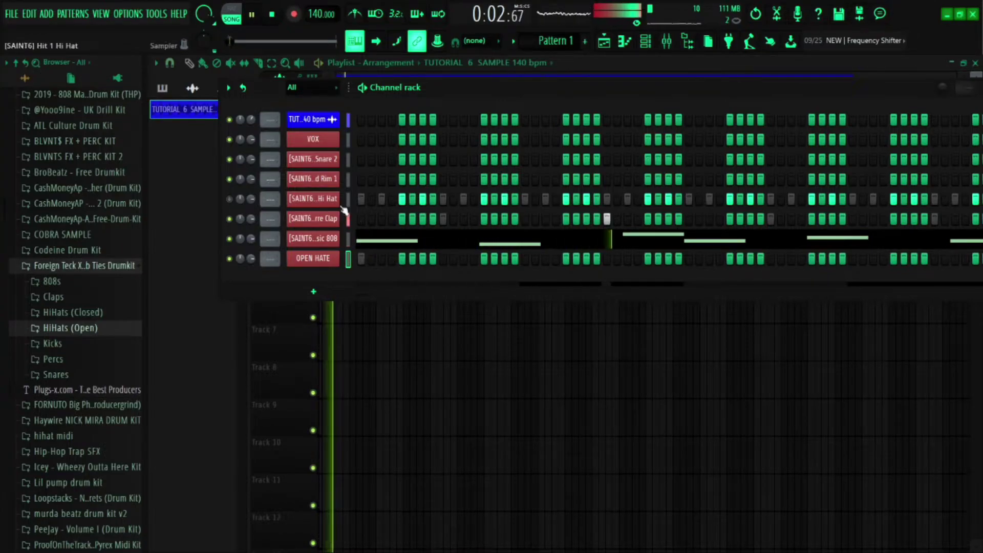
# Open the Hi Hat pattern in the piano roll and chop its first note into a four-hit roll
pyautogui.press('space')
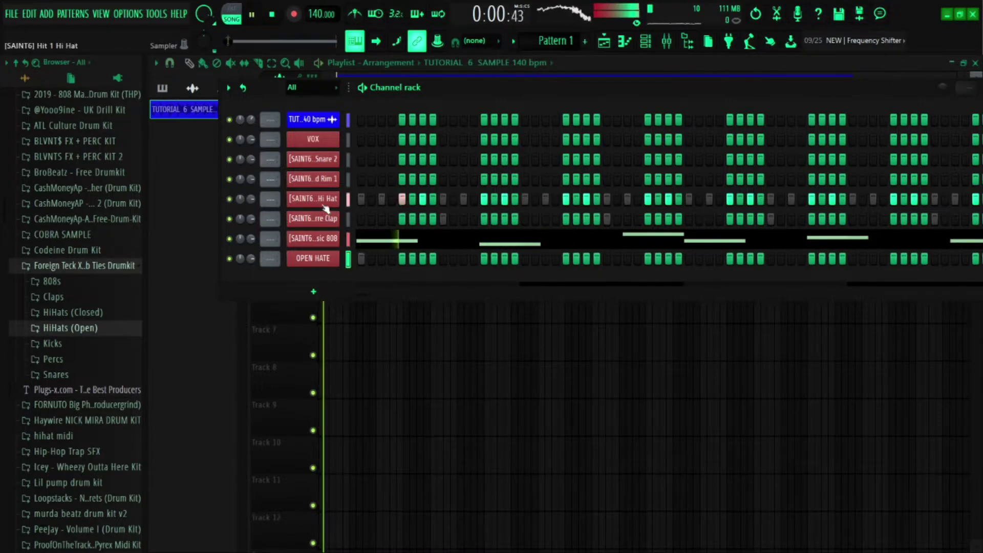
pyautogui.press('F7')
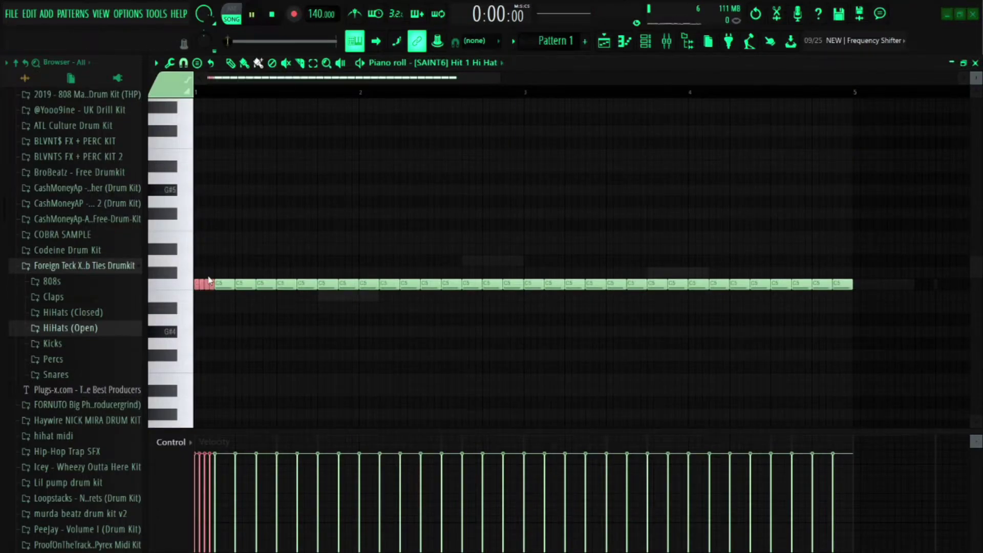
pyautogui.press('space')
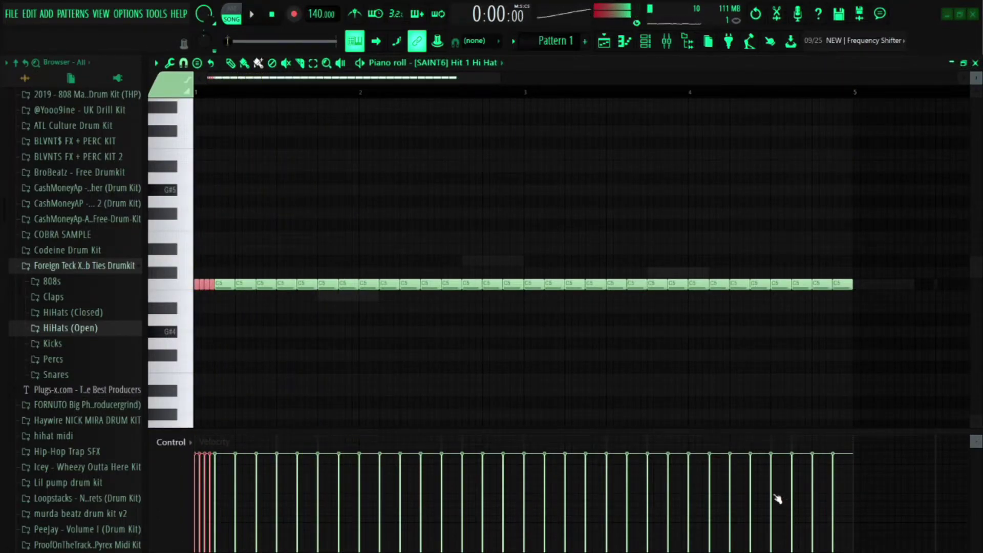
pyautogui.press('space')
# Play the pattern from the start to check the opening hi-hat roll against the rest of the beat
pyautogui.click(645, 40)
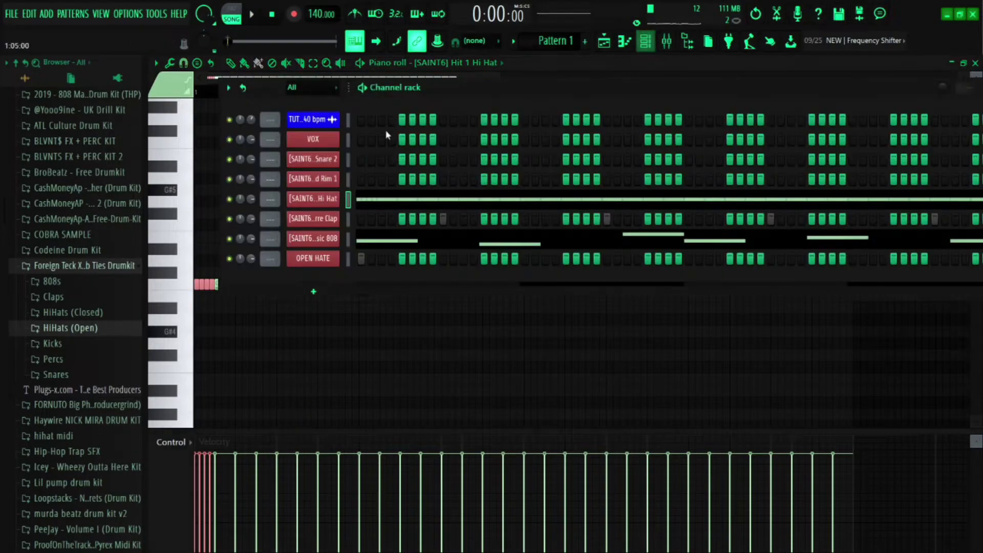
pyautogui.click(550, 69)
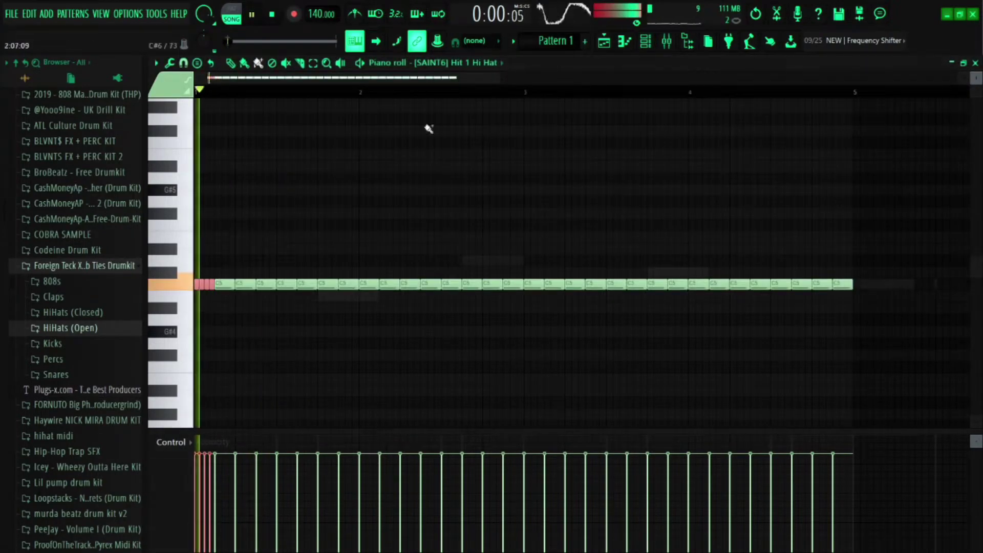
pyautogui.press('space')
pyautogui.press('space')
pyautogui.scroll(3, 276, 100)
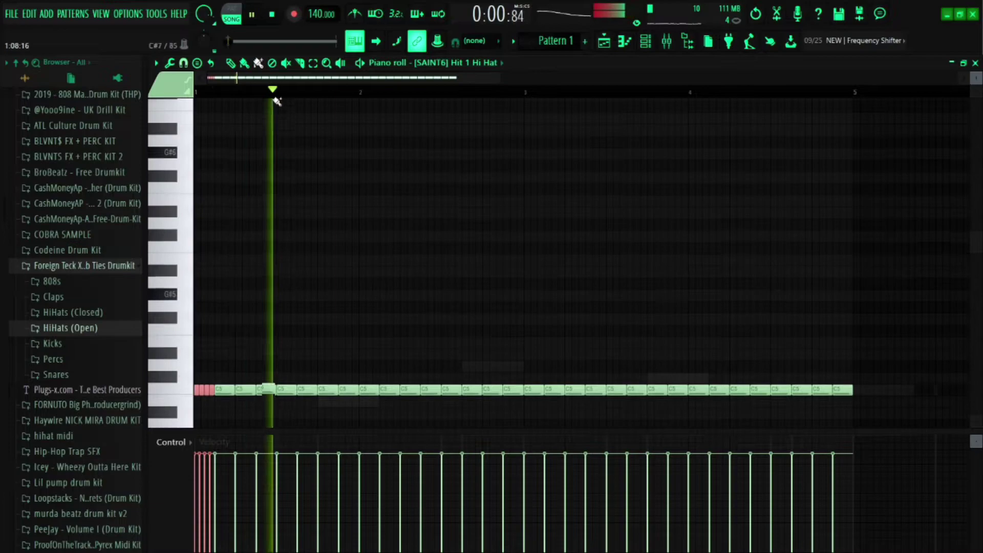
pyautogui.press('space')
pyautogui.scroll(-4, 292, 136)
pyautogui.press('space')
# Add two short low-pitched hi-hat notes at steps 13 and 15 of bar 1 and lower them to F4
pyautogui.scroll(2, 214, 148)
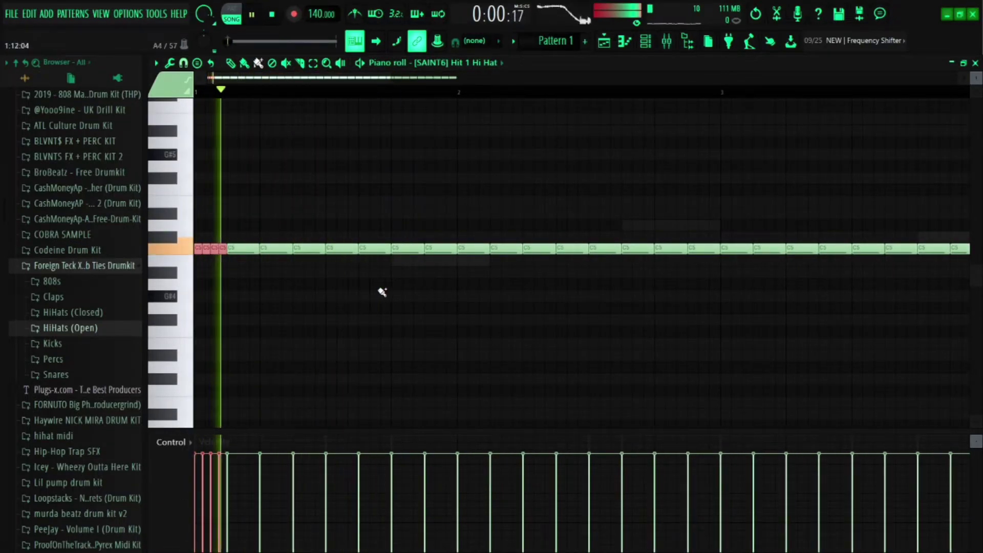
pyautogui.click(398, 285)
pyautogui.press('space')
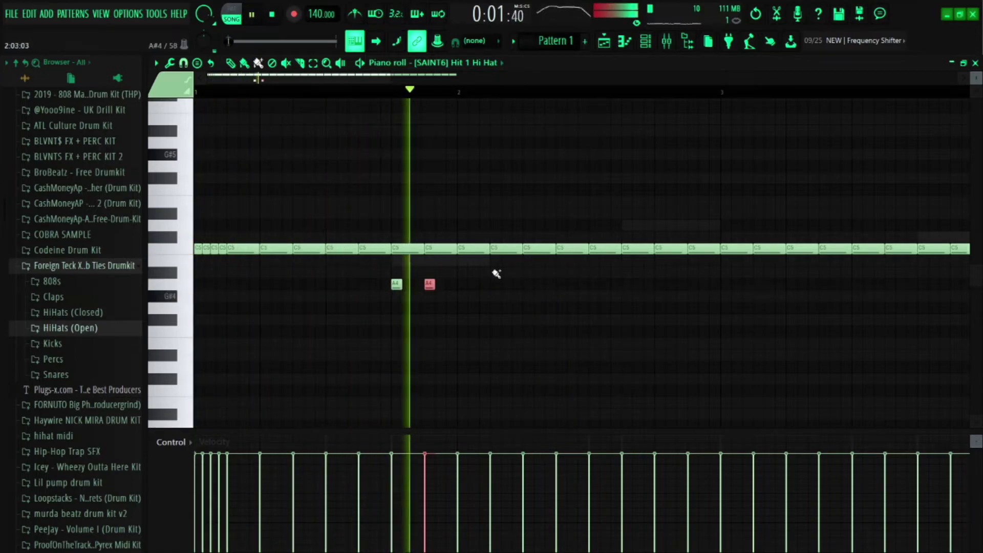
pyautogui.press('space')
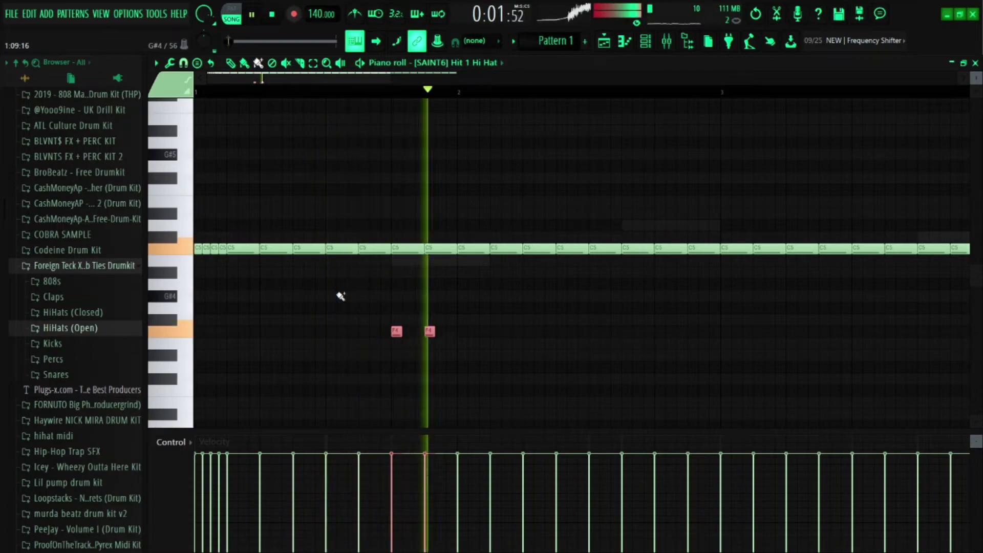
pyautogui.press('space')
pyautogui.press('space')
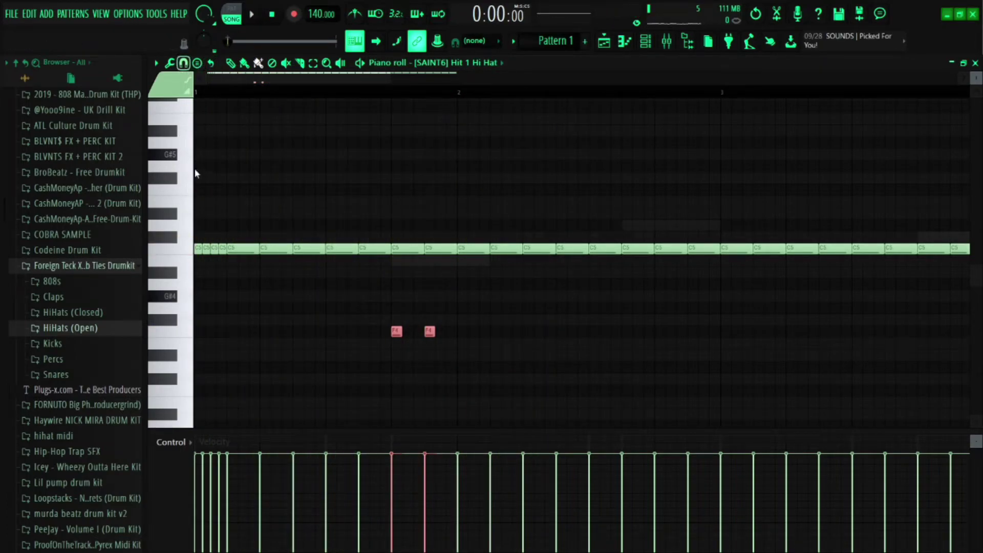
# Chop the hi-hat note at step 5 of bar 2 into a fast roll and ramp its velocities upward
pyautogui.press('space')
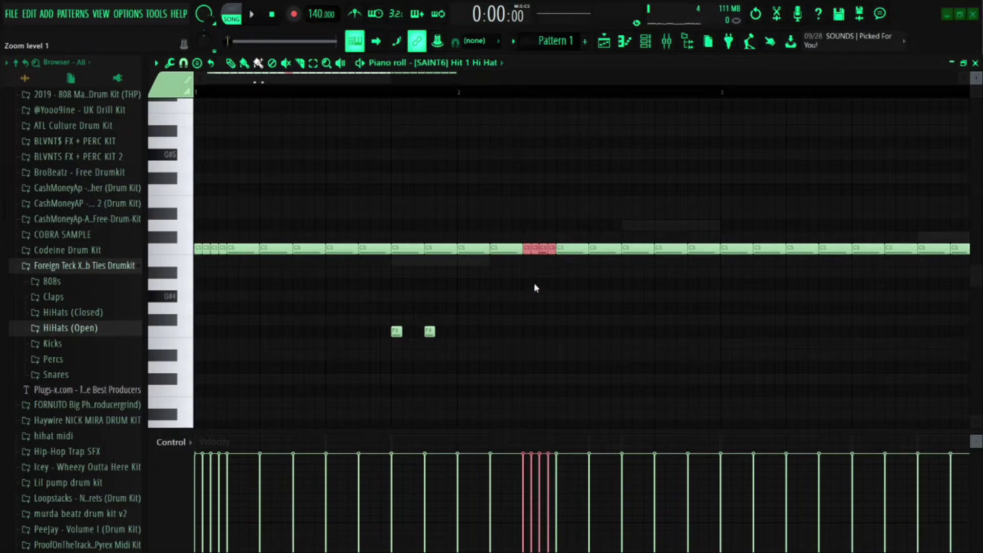
pyautogui.press('space')
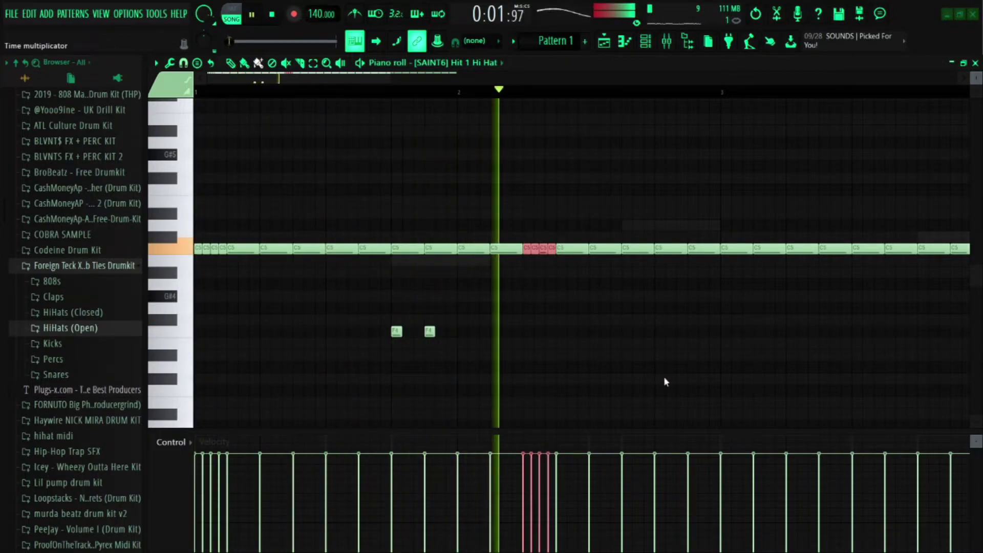
pyautogui.hotkey('ctrl', 'u')
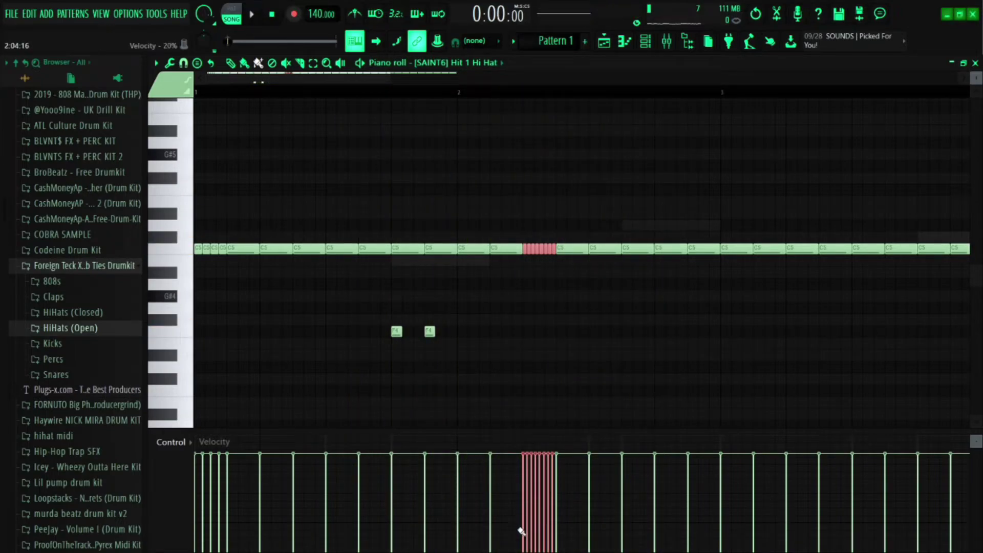
pyautogui.press('space')
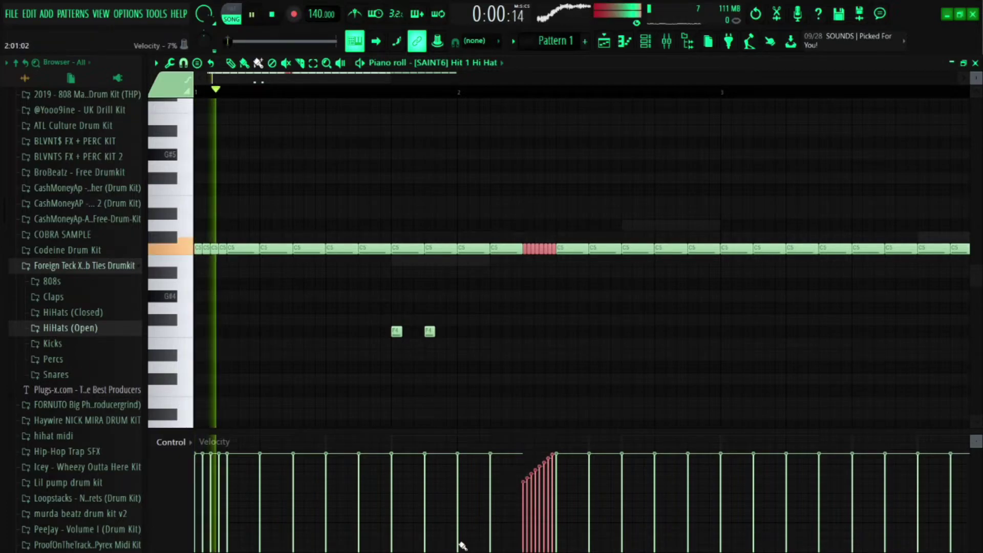
# Slope the velocities of the fast hi-hat roll at step 5 of bar 2 downward and raise the roll to C#5
pyautogui.moveTo(523, 468)
pyautogui.mouseDown()
pyautogui.moveTo(547, 471)
pyautogui.moveTo(561, 542)
pyautogui.mouseUp()
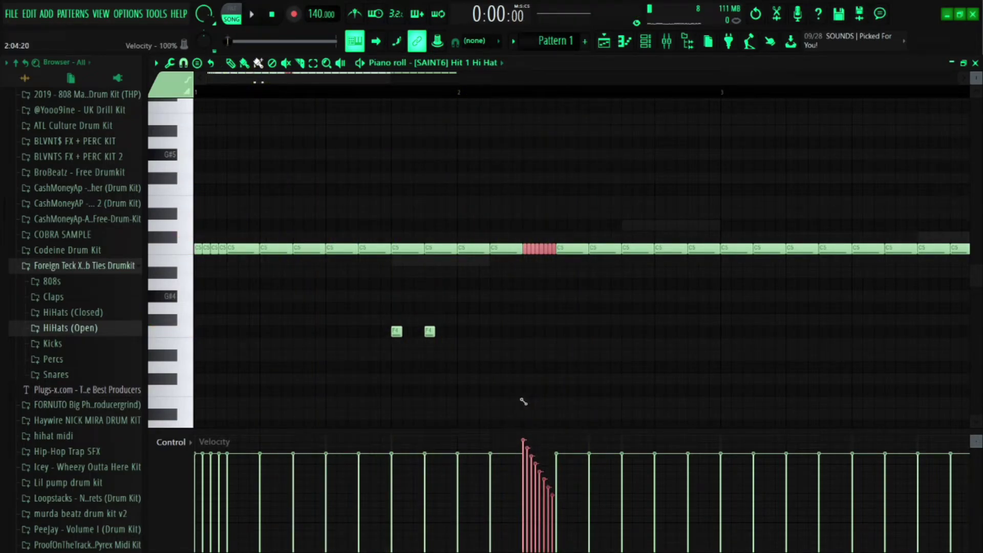
pyautogui.hotkey('shift', 'Up')
pyautogui.hotkey('shift', 'Up')
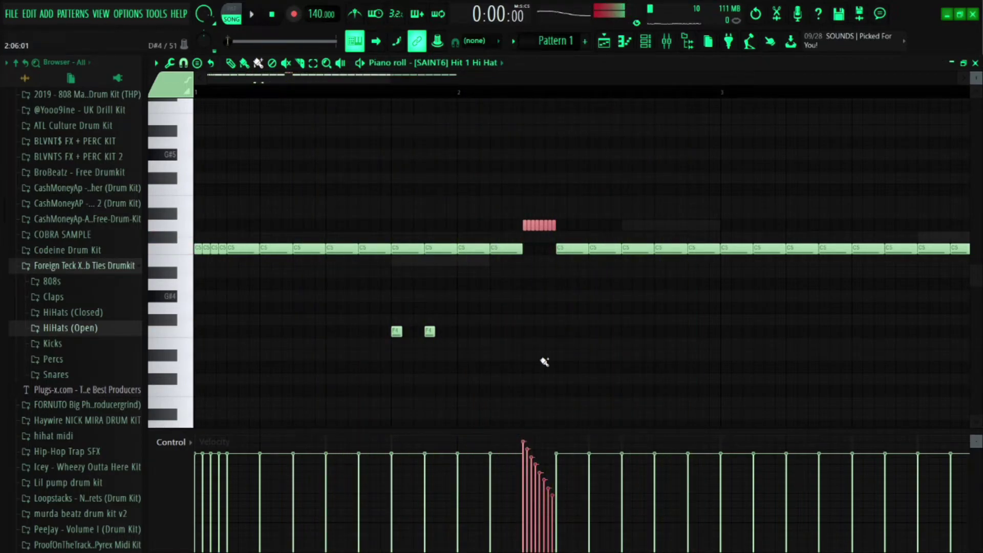
pyautogui.press('space')
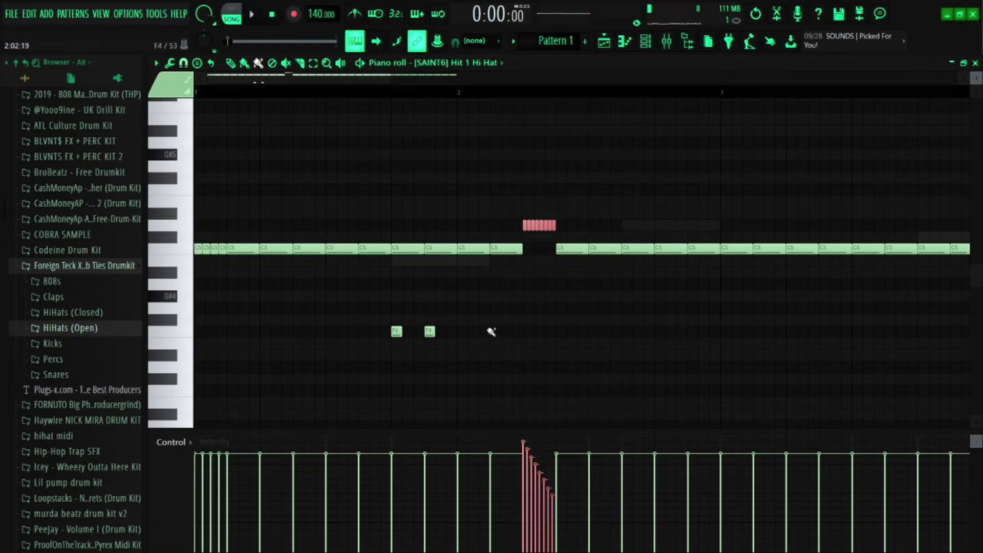
pyautogui.press('space')
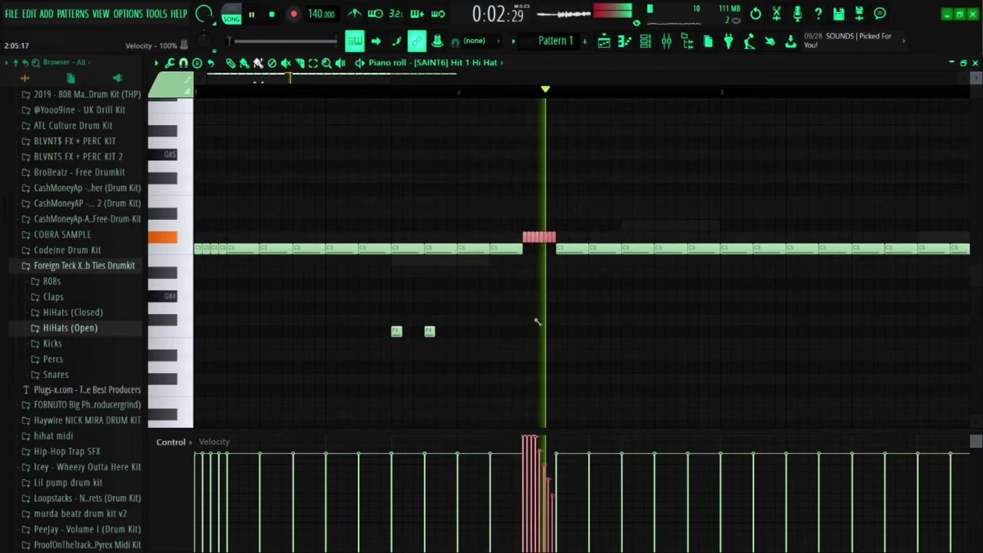
pyautogui.press('space')
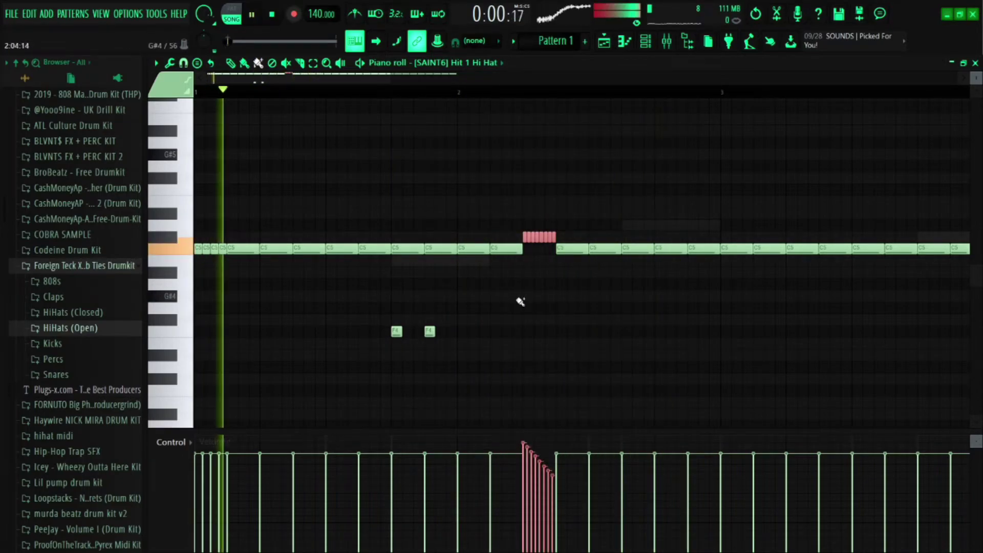
pyautogui.press('space')
pyautogui.press('space')
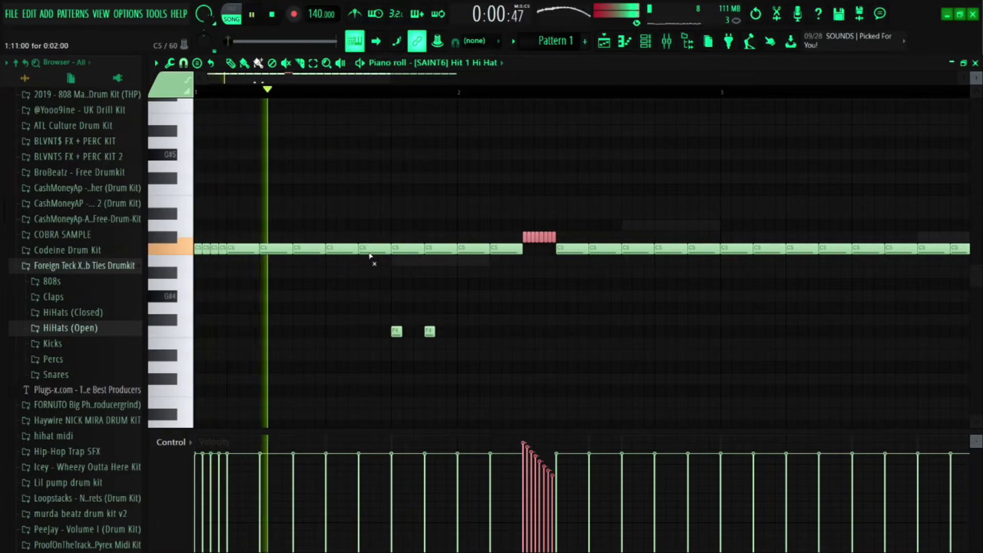
# Delete the hi-hat note at step 11 of bar 1 and add three short A#4 hits at step 13 of bar 2
pyautogui.rightClick(371, 251)
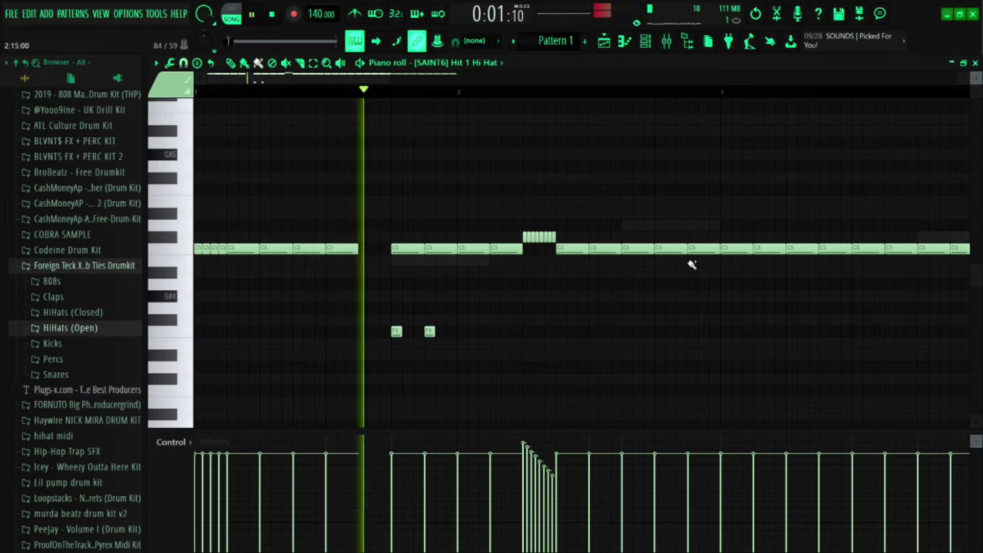
pyautogui.press('space')
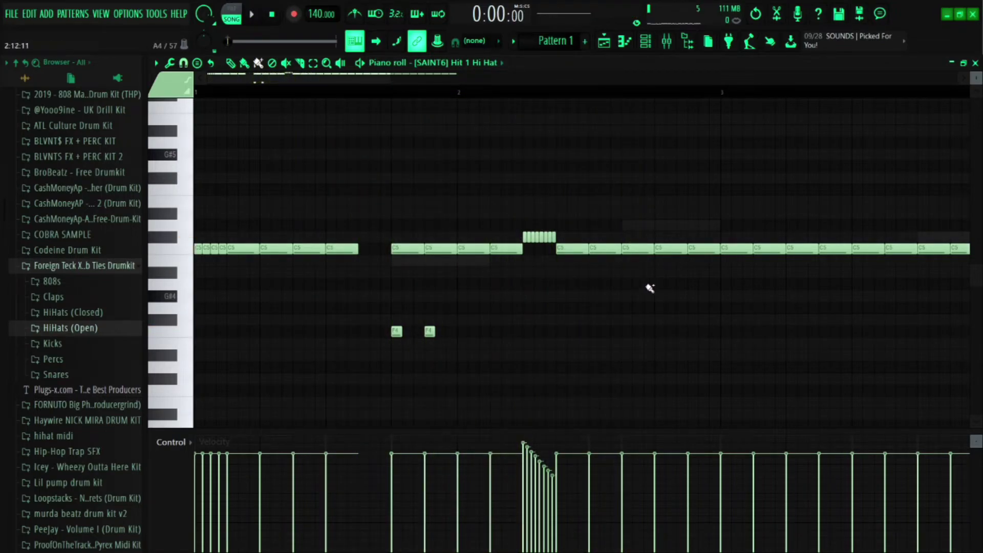
pyautogui.press('space')
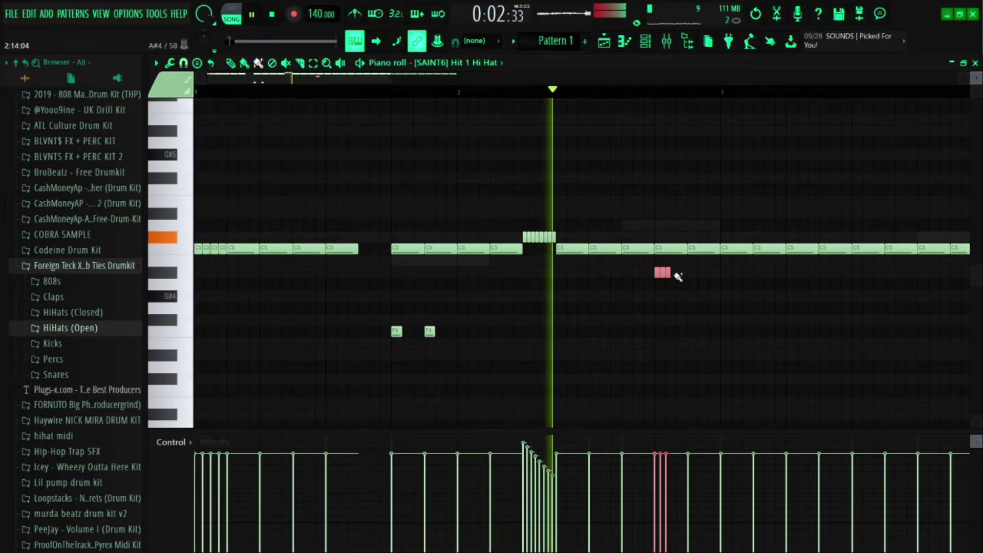
pyautogui.press('space')
pyautogui.press('space')
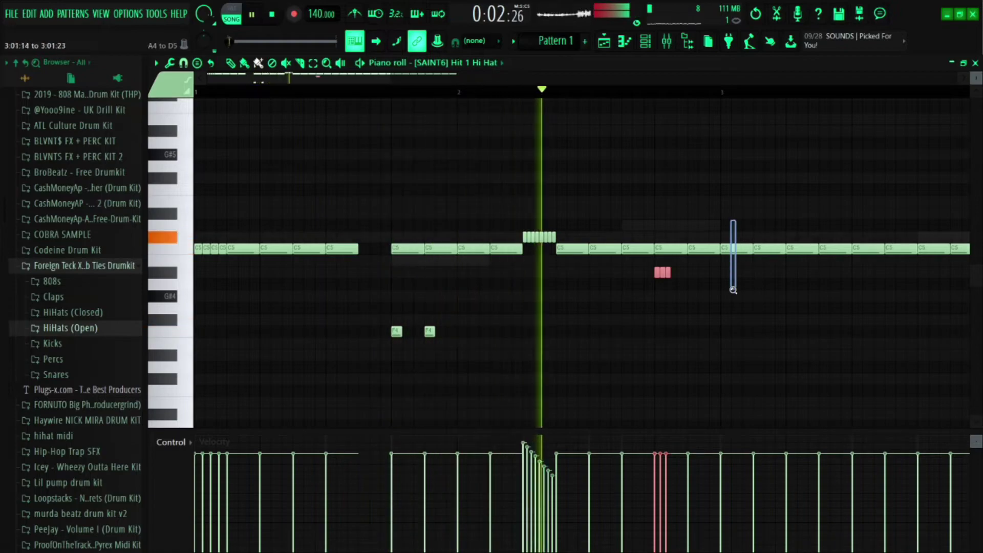
# In bar 3, chop the first hi-hat note into a four-hit roll, remove the step 11 note and shorten the notes at steps 13 and 15
pyautogui.scroll(5, 736, 281)
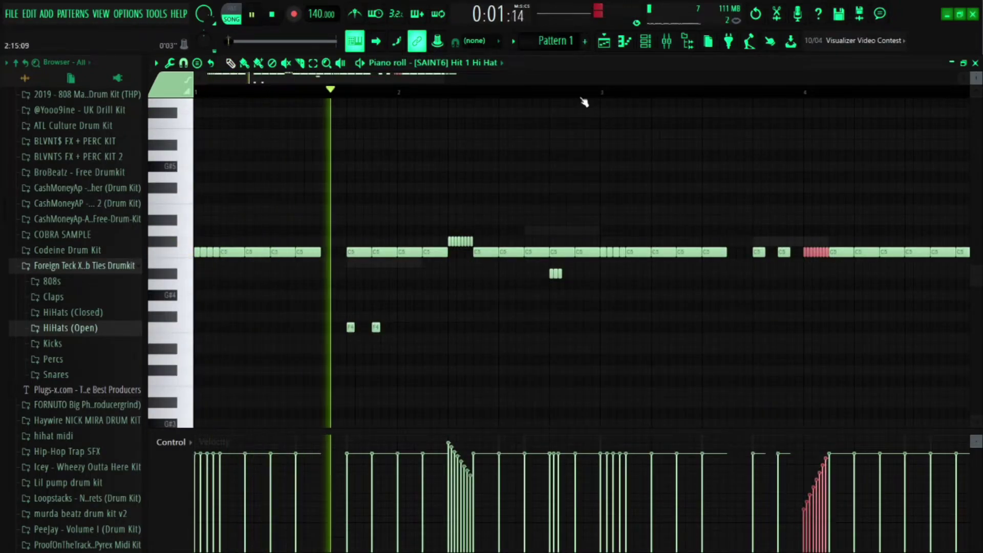
pyautogui.scroll(-2, 586, 101)
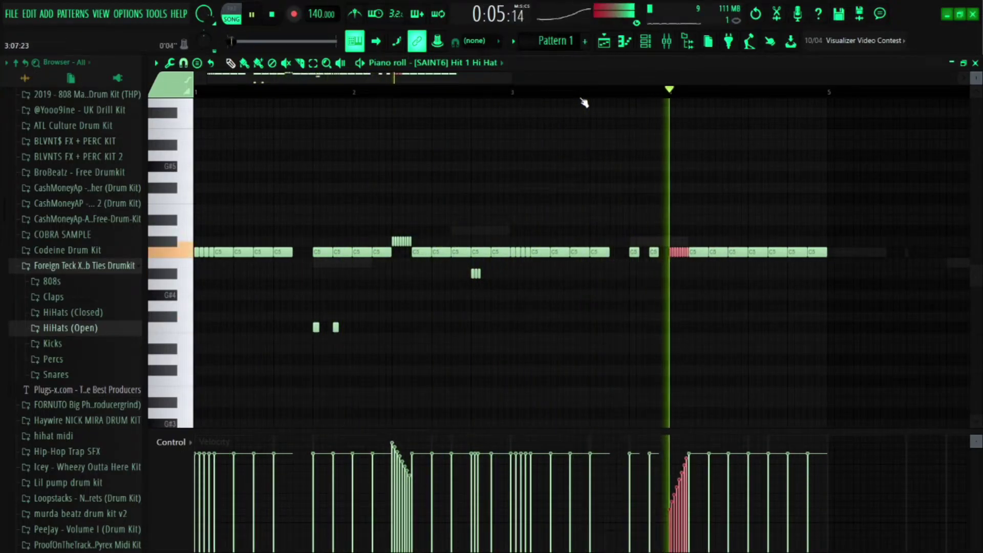
# Replace the hi-hat roll at the start of bar 4 with a single two-step C5 note
pyautogui.press('space')
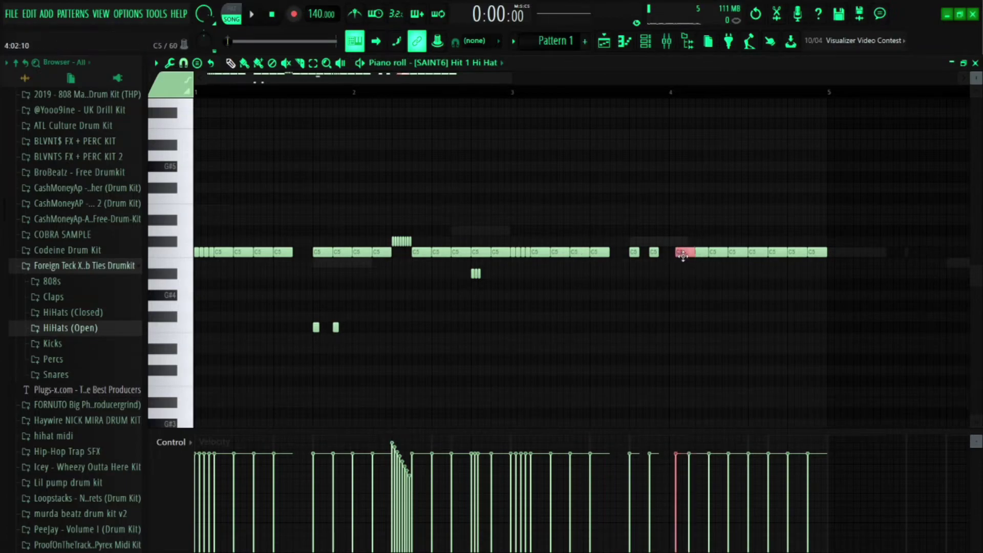
pyautogui.press('space')
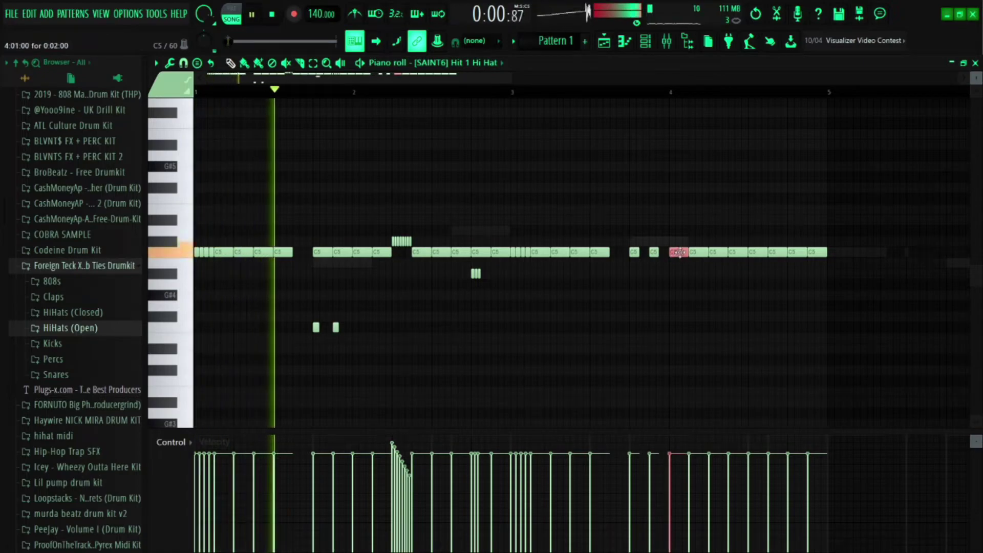
pyautogui.scroll(1, 668, 97)
pyautogui.scroll(4, 668, 97)
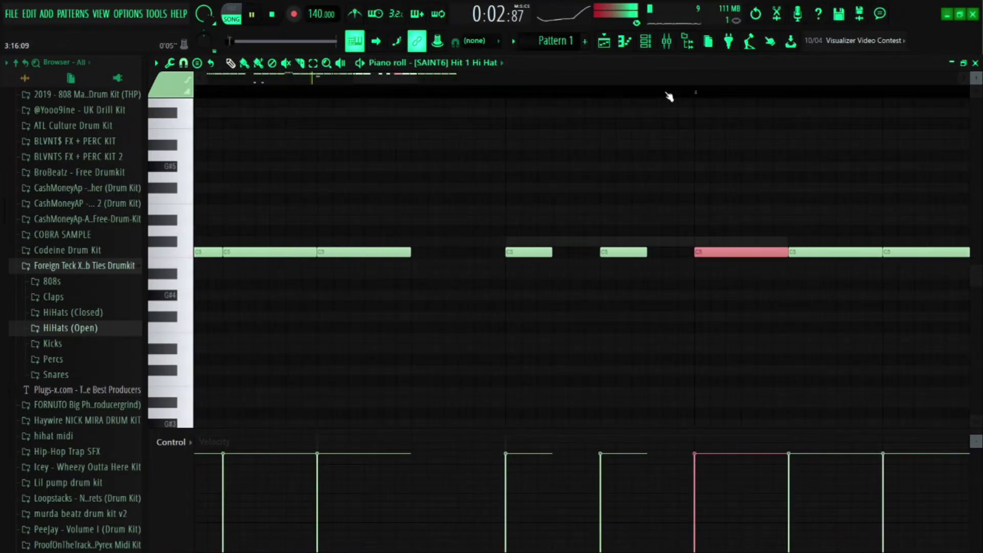
pyautogui.scroll(-5, 669, 97)
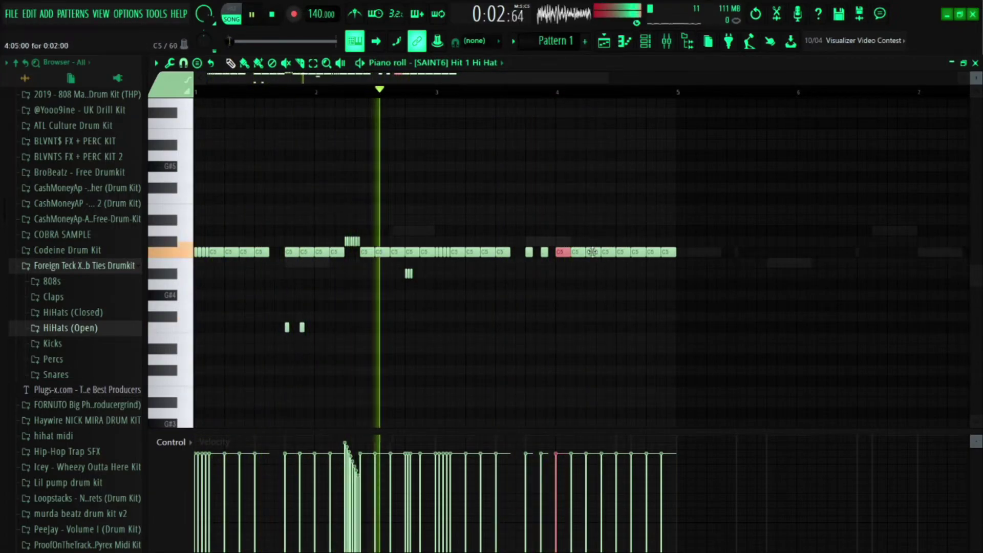
# Copy the two short F4 hi-hat notes to steps 1 and 3 of bar 4 and raise the copies to C#5
pyautogui.press('space')
pyautogui.moveTo(309, 336); pyautogui.dragTo(288, 343)
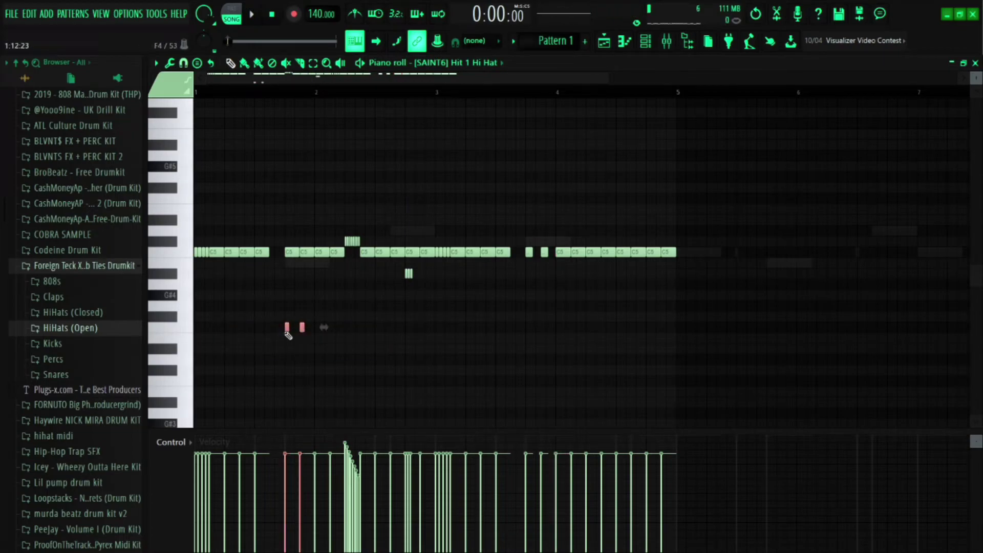
pyautogui.press('space')
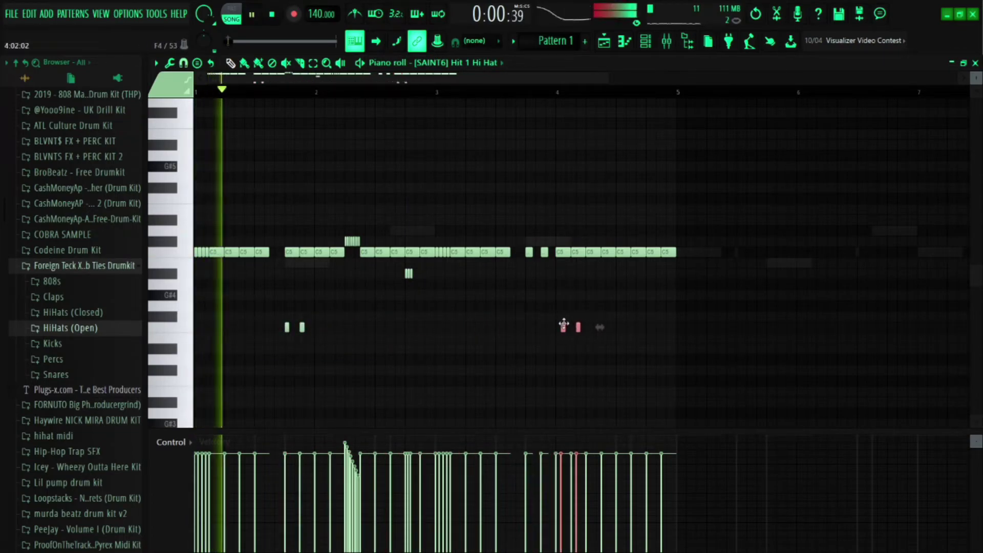
pyautogui.moveTo(553, 326); pyautogui.dragTo(559, 323)
pyautogui.press('space')
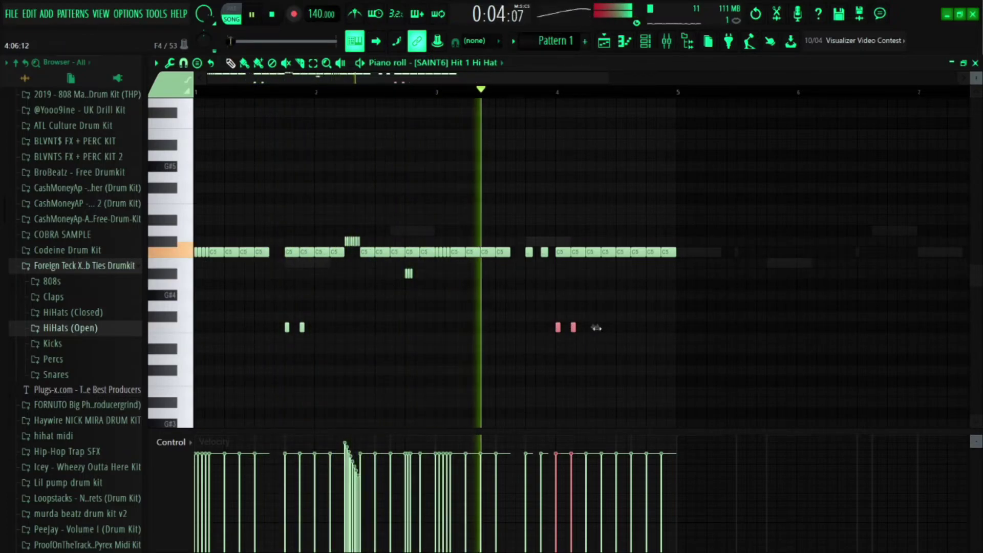
pyautogui.press('space')
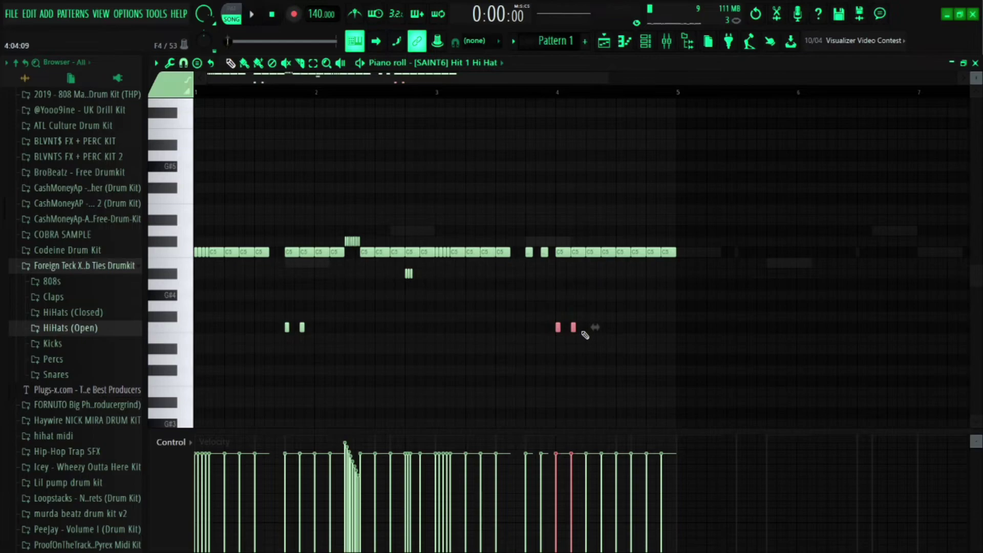
pyautogui.press('space')
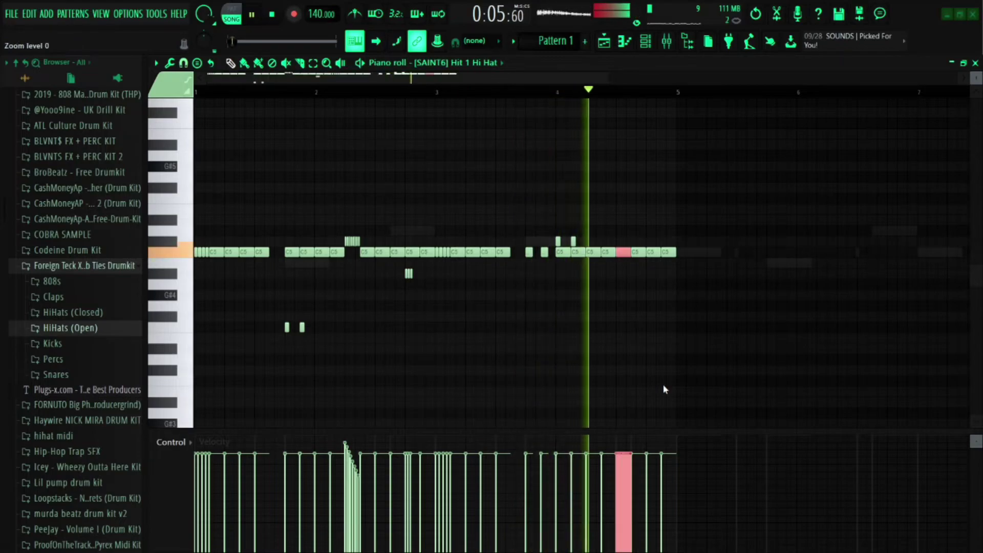
# Make the step 9 hi-hat of bar 4 a very fast roll with falling velocities and duplicate the four-bar pattern into bars 5 to 8
pyautogui.press('space')
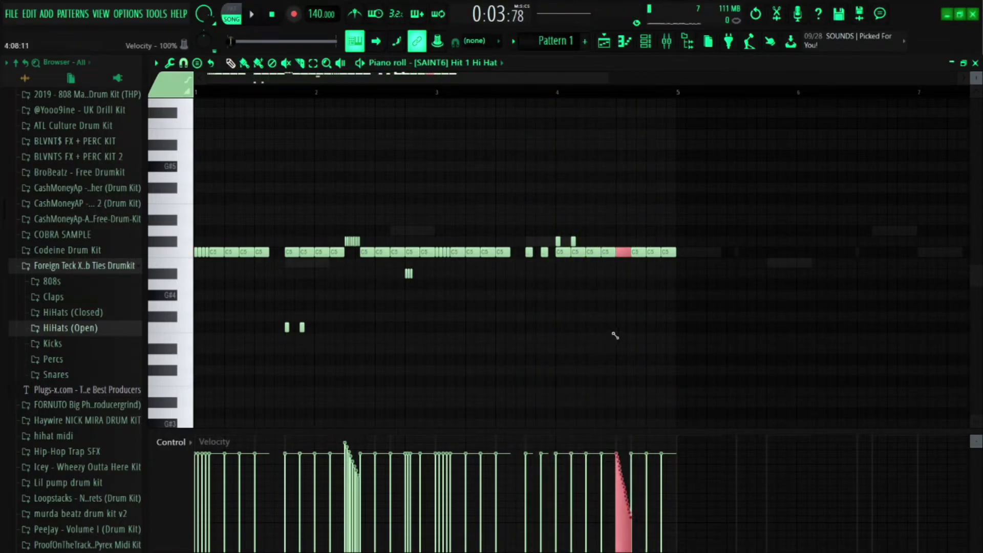
pyautogui.press('space')
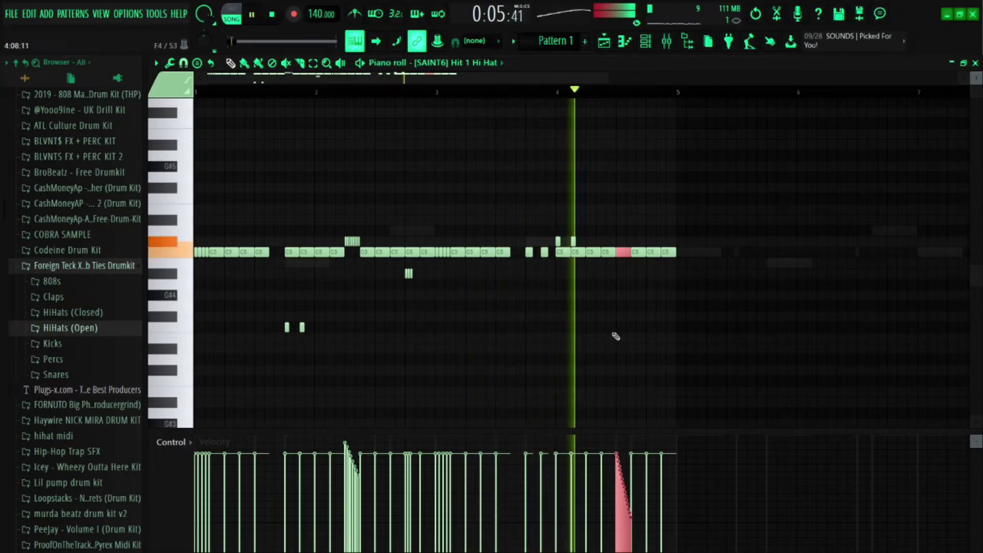
pyautogui.press('space')
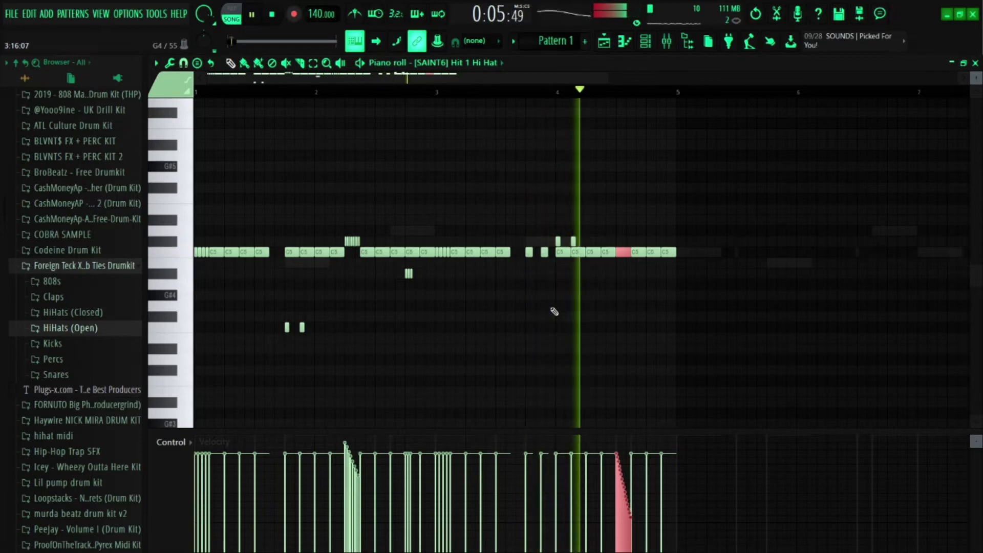
pyautogui.press('space')
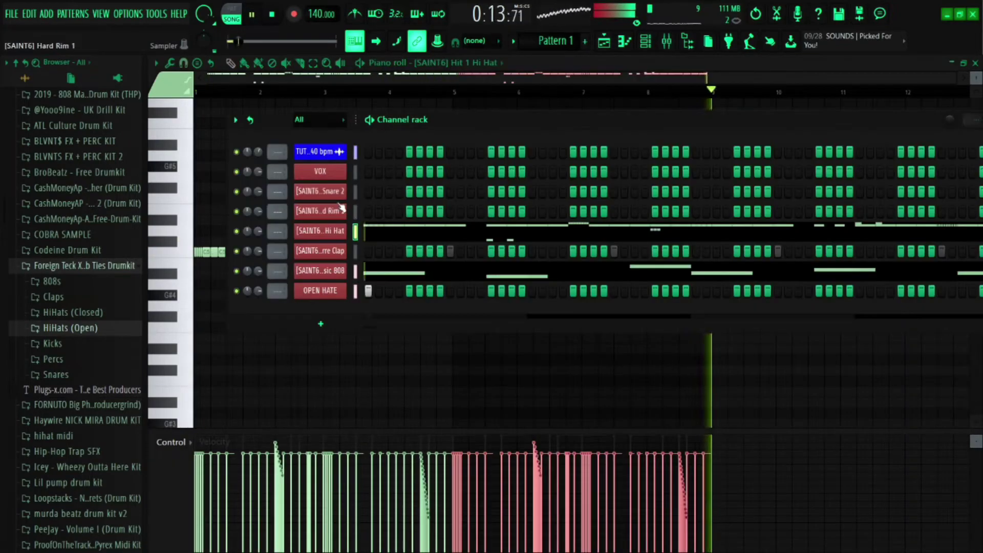
# Audition the Side Snare 2 channel against the beat and add a snare hit at step 19
pyautogui.click(334, 191)
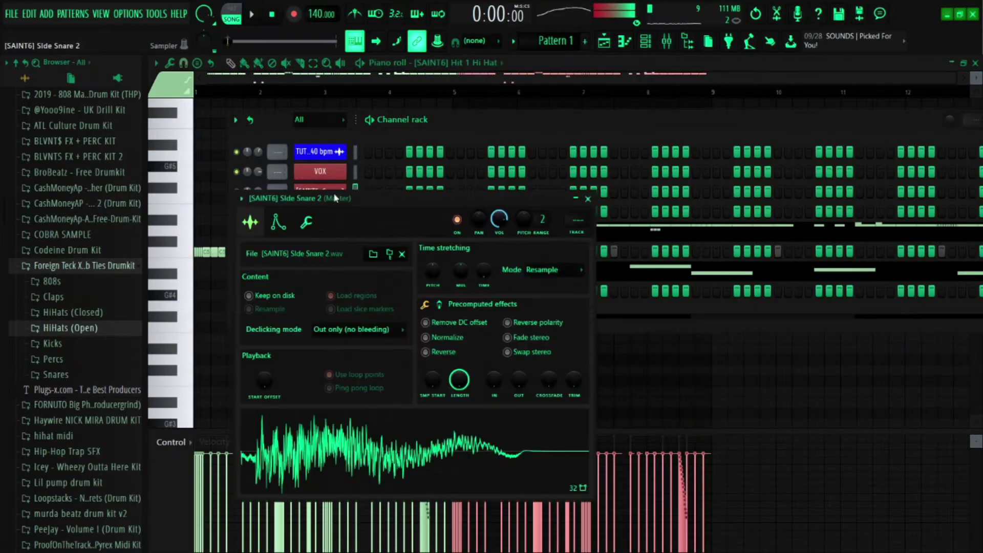
pyautogui.press('space')
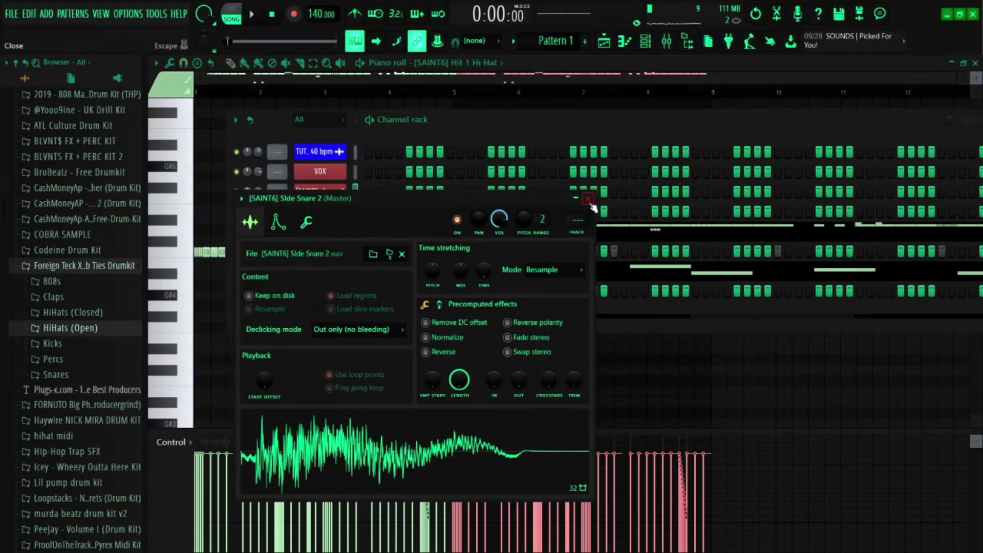
pyautogui.click(589, 200)
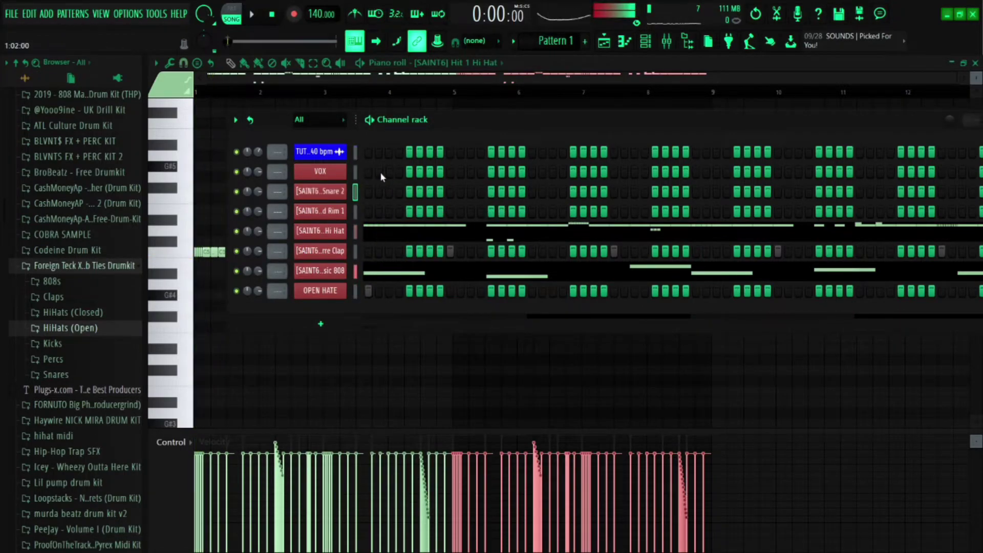
pyautogui.press('space')
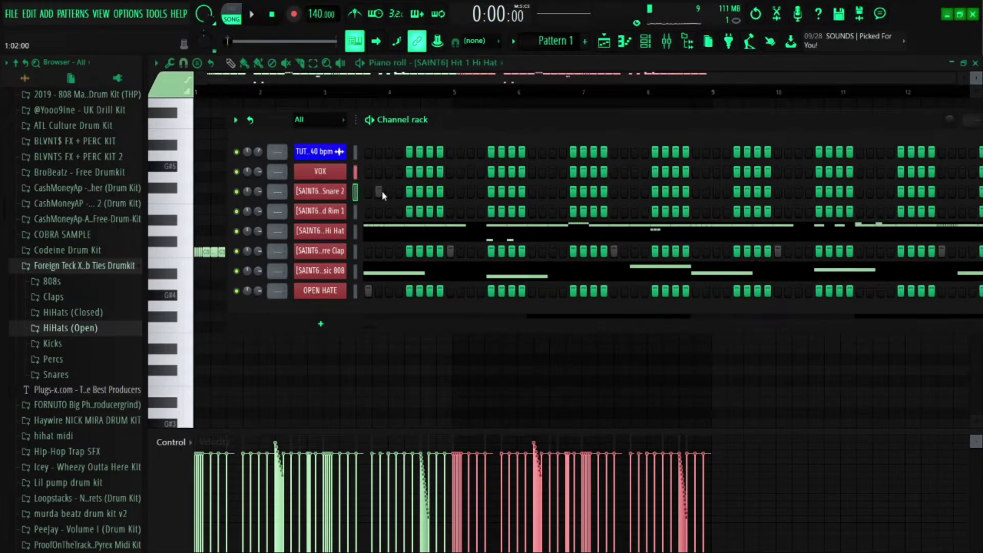
pyautogui.press('space')
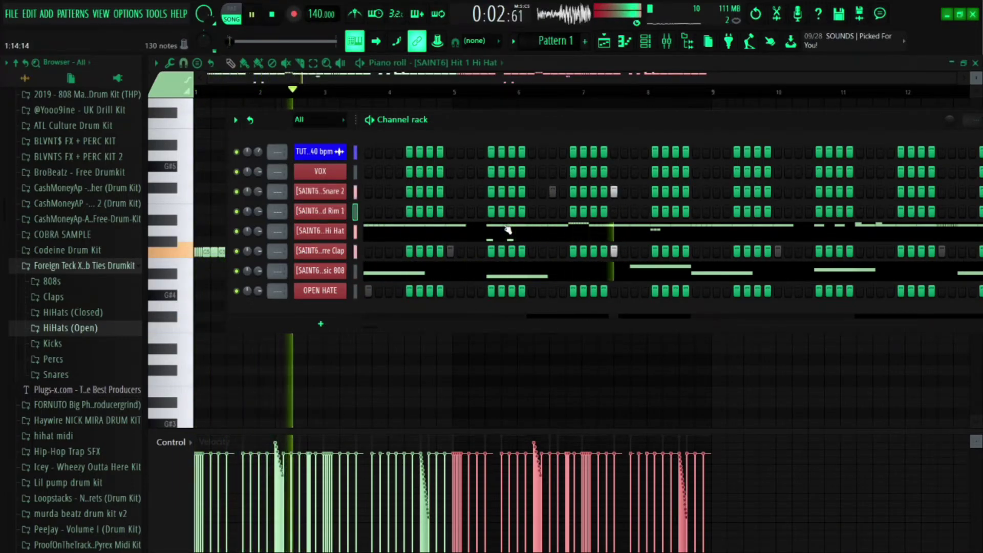
# Add Side Snare 2 hits at steps 9, 25, 41 and 57, layering them with the claps
pyautogui.click(451, 192)
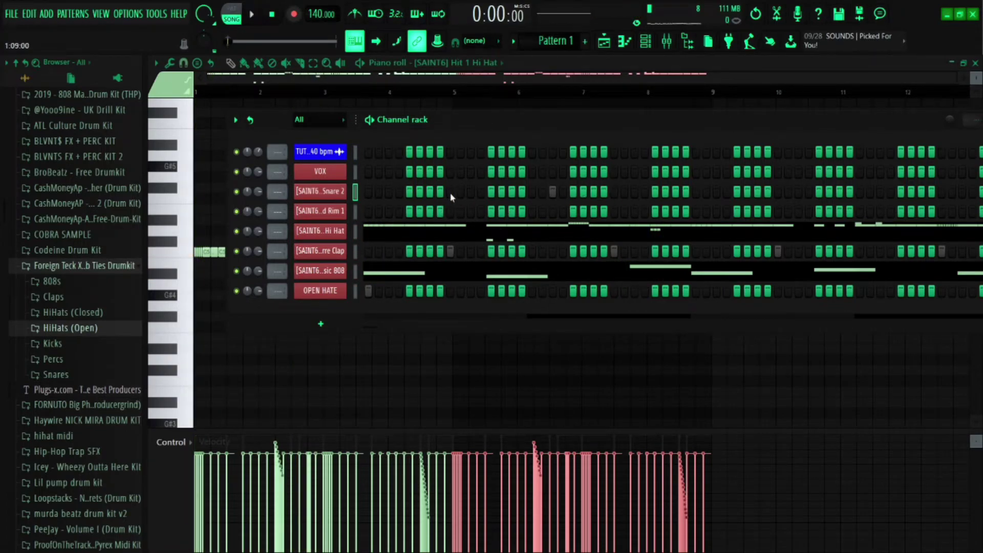
pyautogui.press('space')
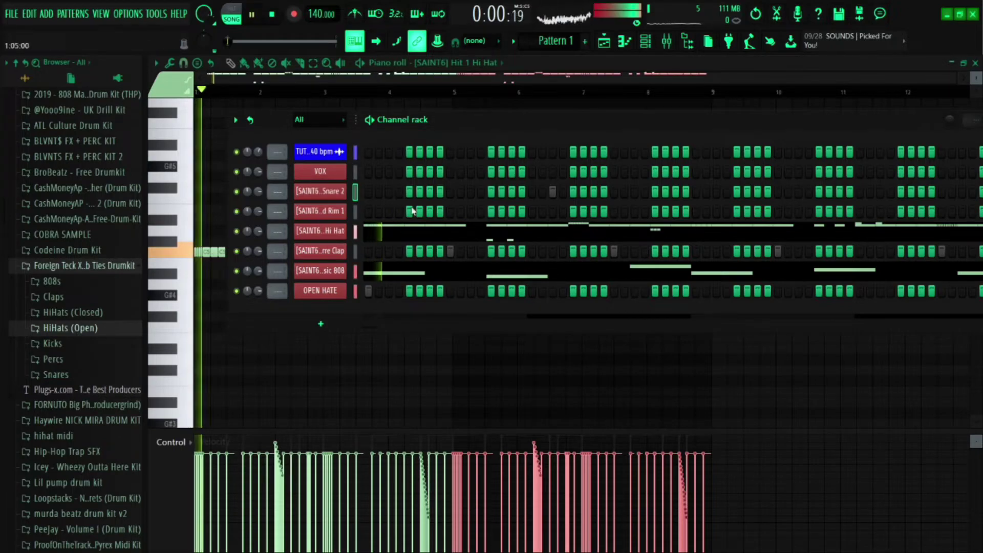
pyautogui.click(615, 192)
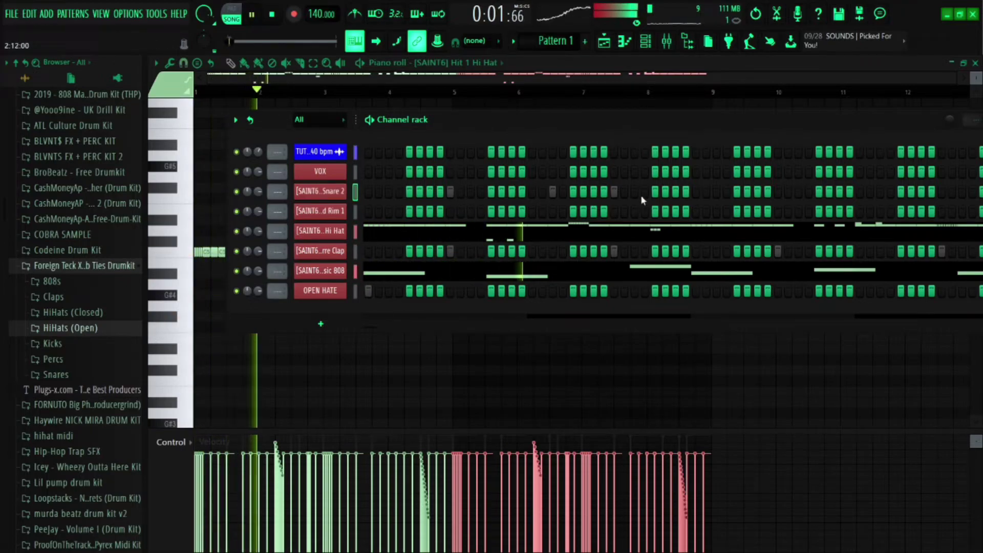
pyautogui.click(778, 192)
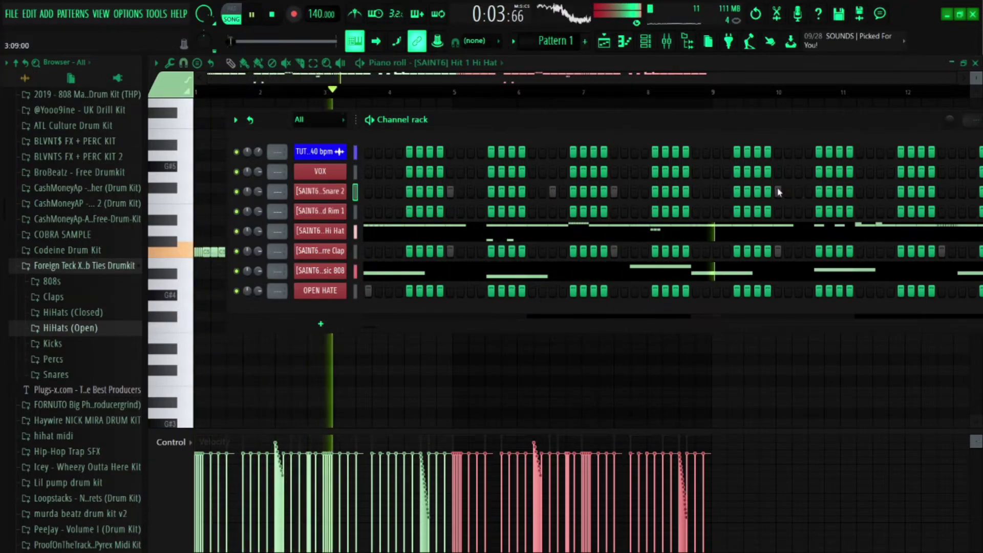
pyautogui.click(942, 192)
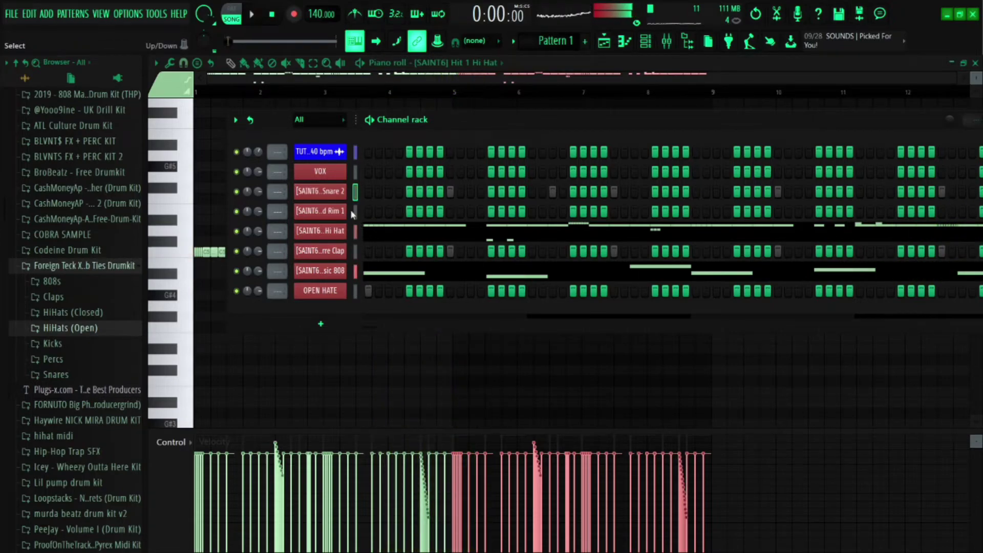
# Duplicate the four-bar Side Snare 2 hits into bars 5 to 8 in the piano roll, keeping the copies on C5
pyautogui.rightClick(338, 192)
pyautogui.click(365, 200)
pyautogui.press('space')
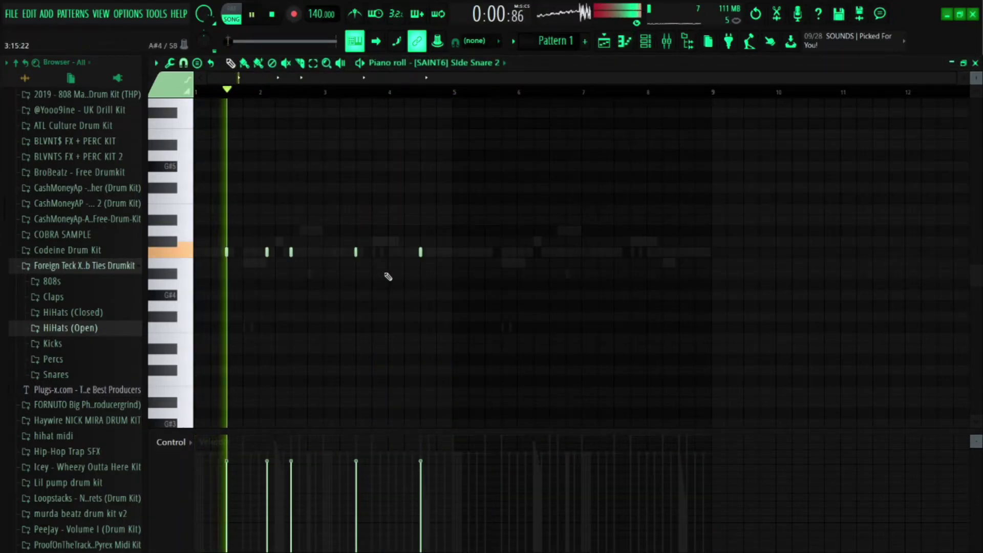
pyautogui.moveTo(535, 310); pyautogui.dragTo(235, 268)
pyautogui.hotkey('ctrl', 'b')
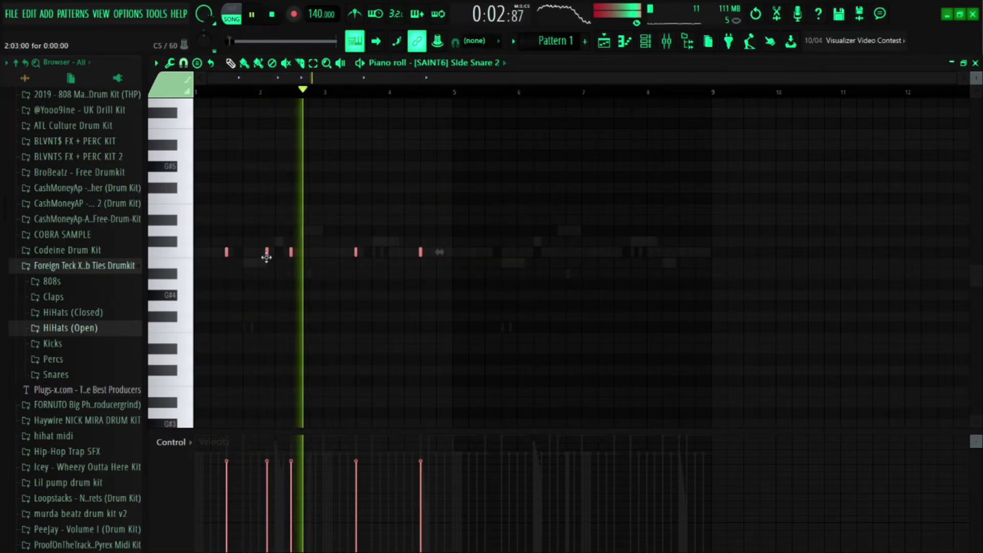
pyautogui.moveTo(320, 260); pyautogui.dragTo(524, 243)
pyautogui.press('space')
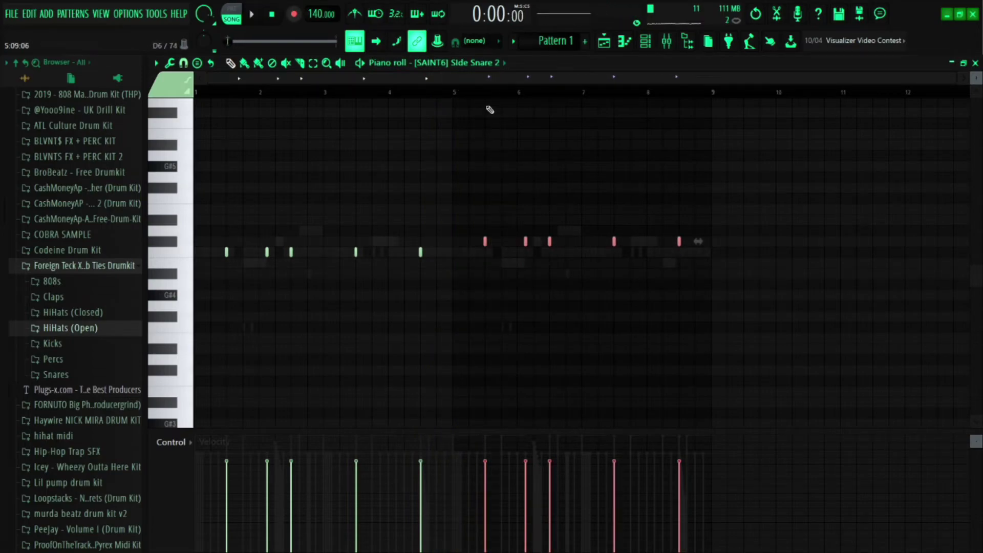
# Play the beat through the eight bars to check the duplicated snare hits, and bring back the channel rack
pyautogui.press('space')
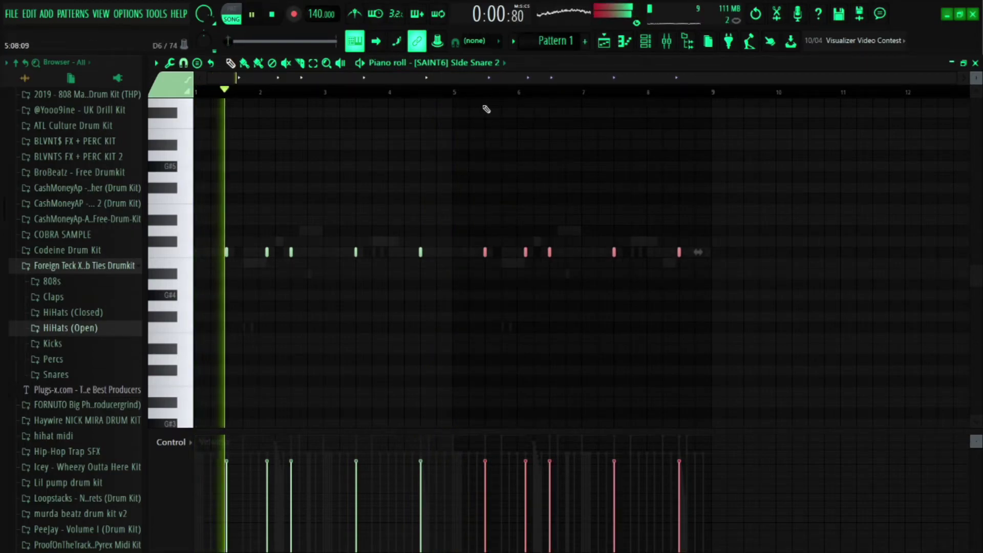
pyautogui.scroll(4, 489, 100)
pyautogui.scroll(-4, 489, 100)
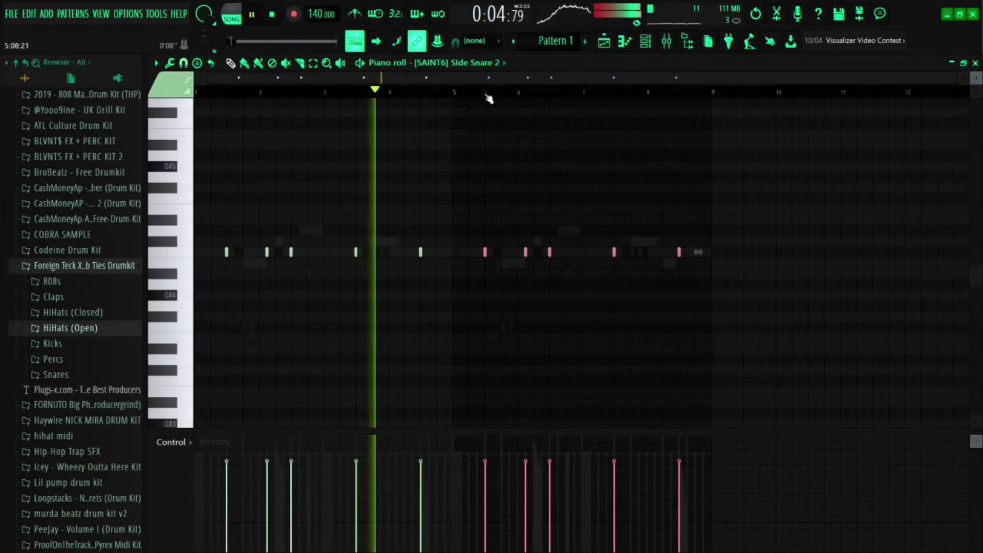
pyautogui.scroll(-1, 489, 100)
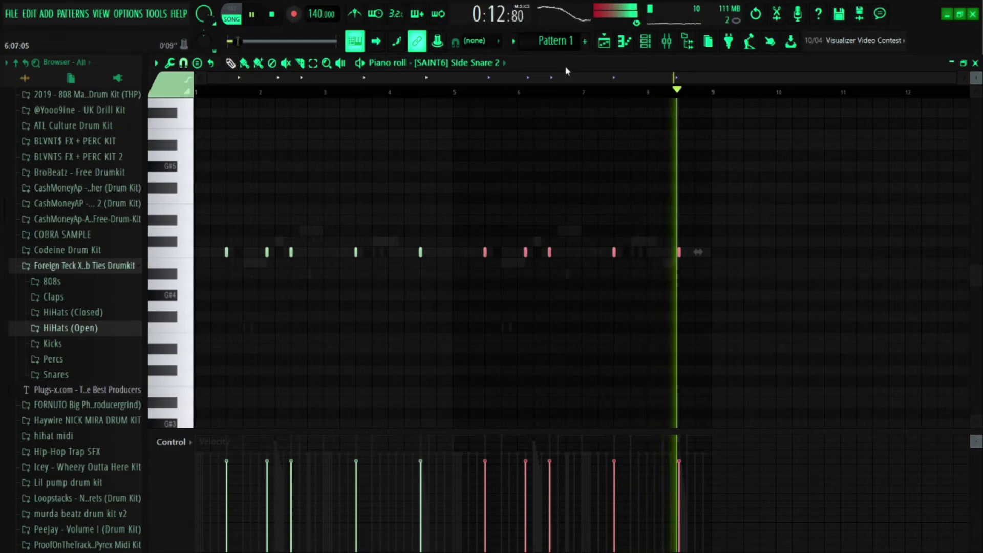
pyautogui.click(625, 41)
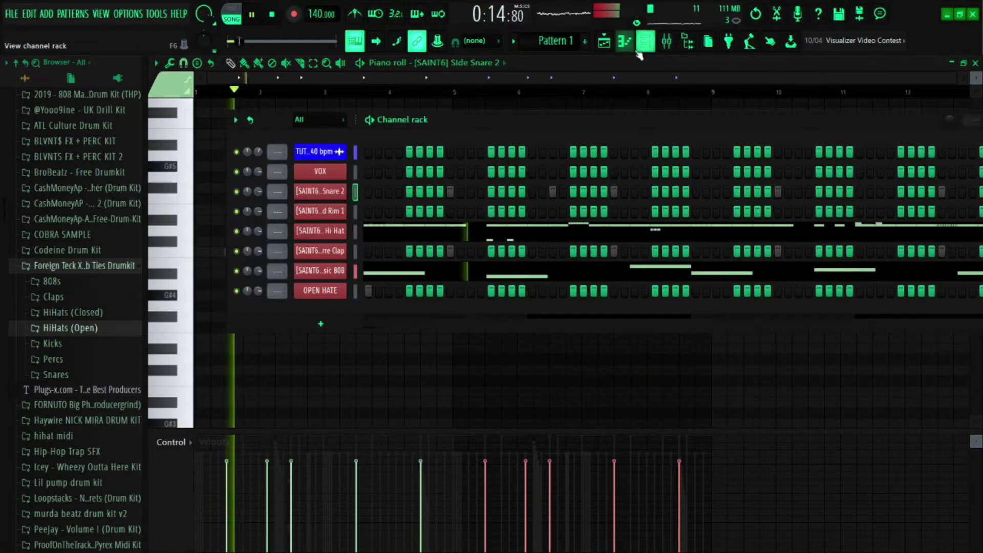
pyautogui.press('space')
pyautogui.press('space')
pyautogui.press('space')
pyautogui.press('space')
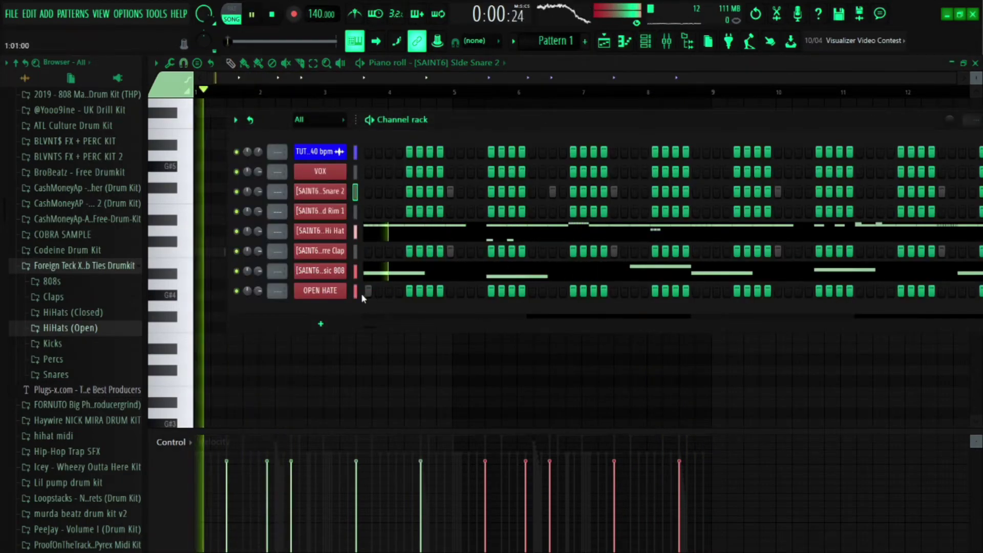
pyautogui.press('space')
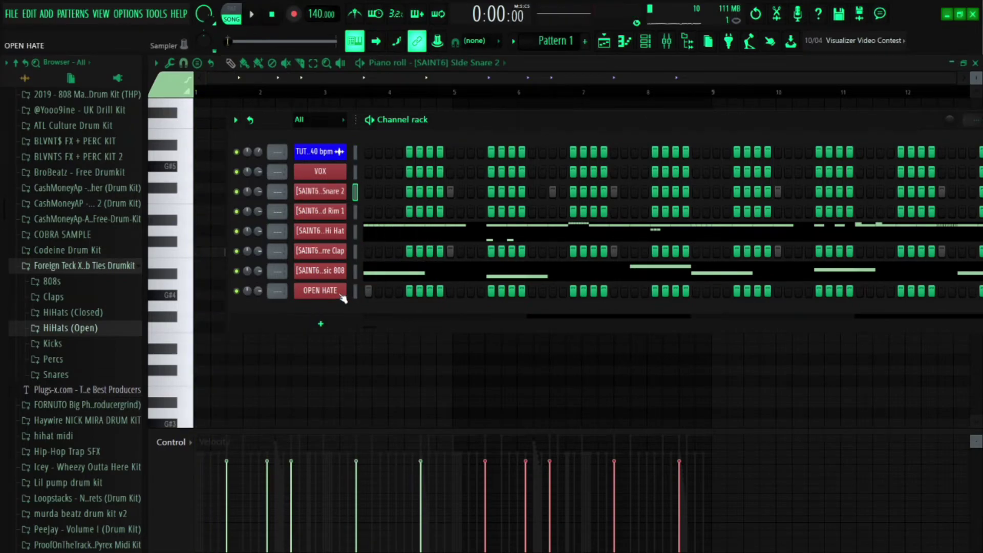
# Review the OPEN HATE channel's sample settings and listen to the open hat against the beat
pyautogui.click(320, 290)
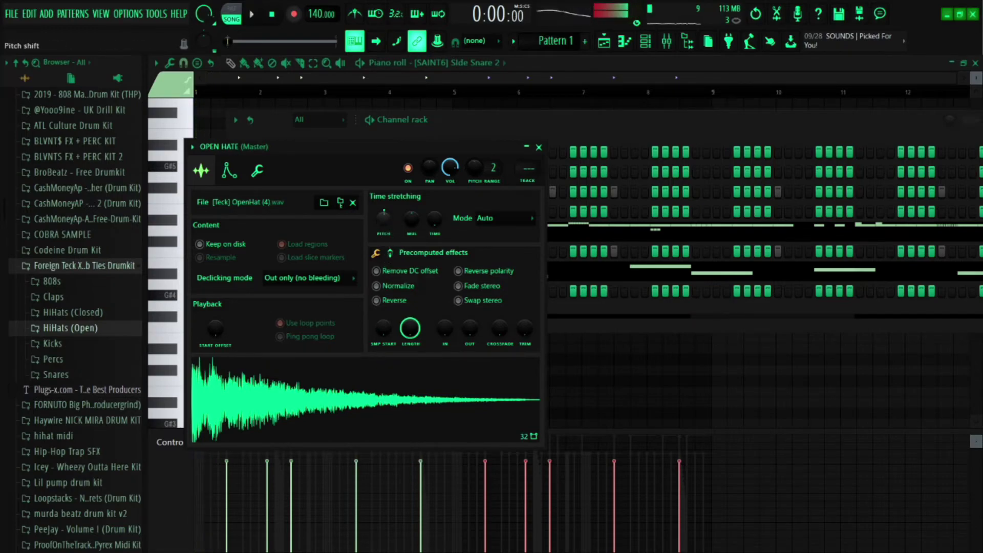
pyautogui.click(539, 148)
pyautogui.press('space')
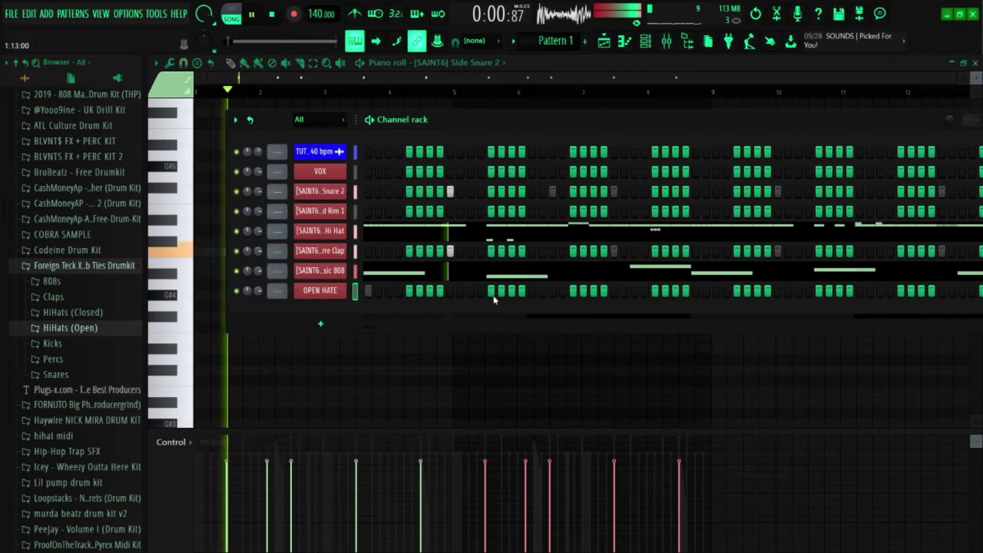
pyautogui.press('space')
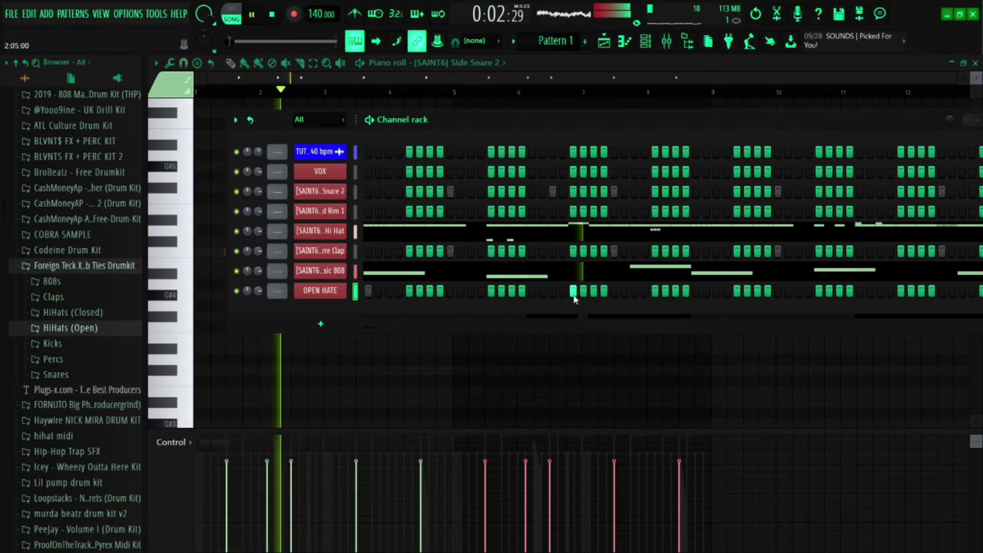
pyautogui.press('space')
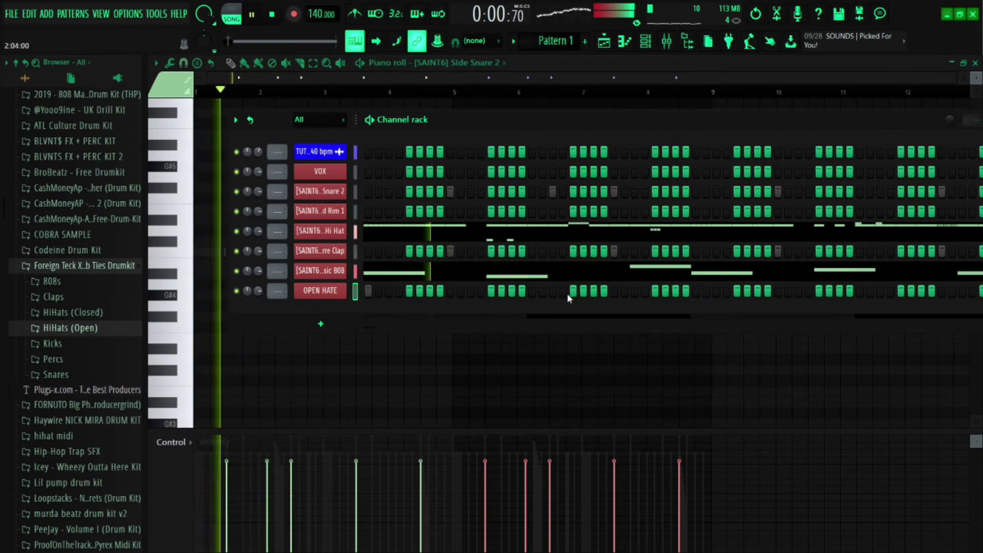
# Add open hat hits on the OPEN HATE channel at steps 17 and 33 and check them in playback
pyautogui.click(533, 290)
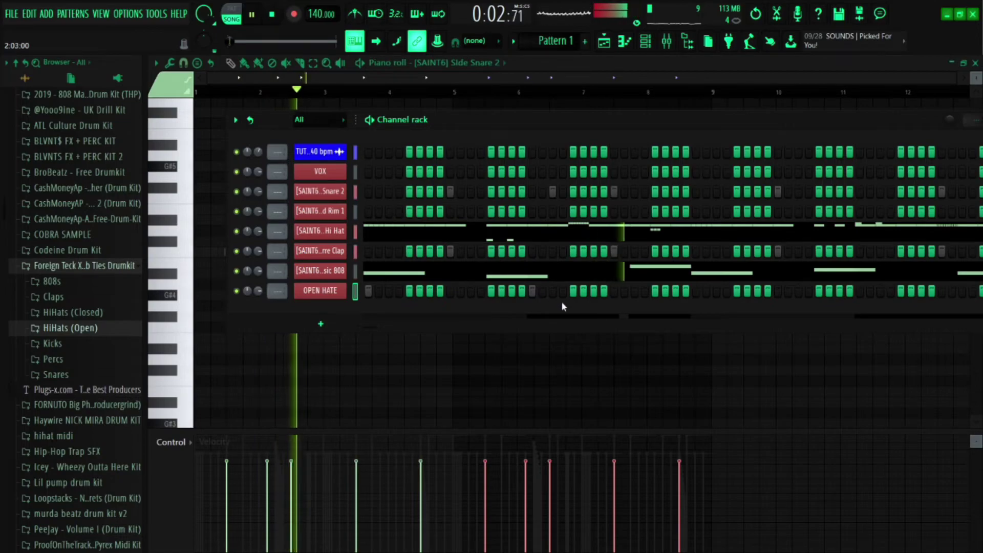
pyautogui.click(533, 291)
pyautogui.click(551, 292)
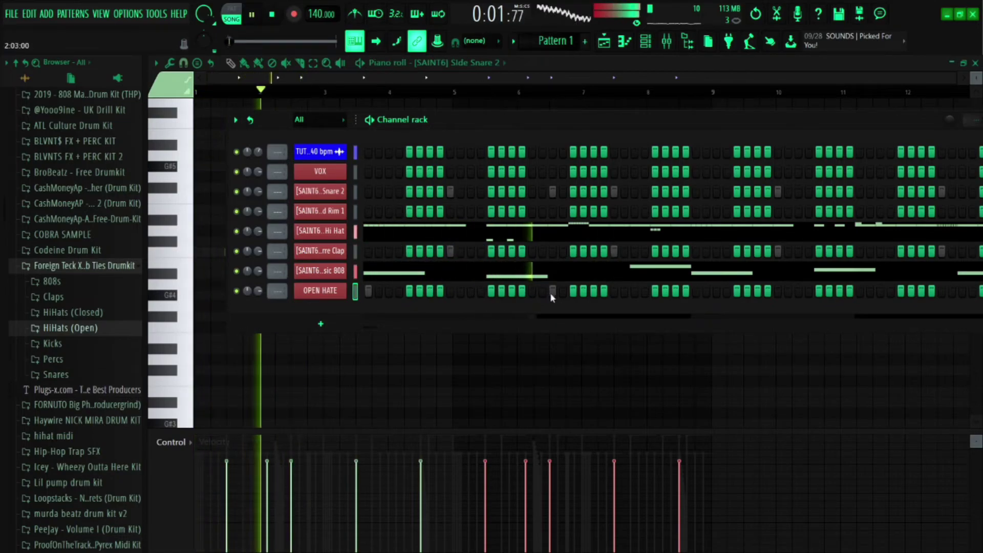
pyautogui.click(551, 292)
pyautogui.click(533, 291)
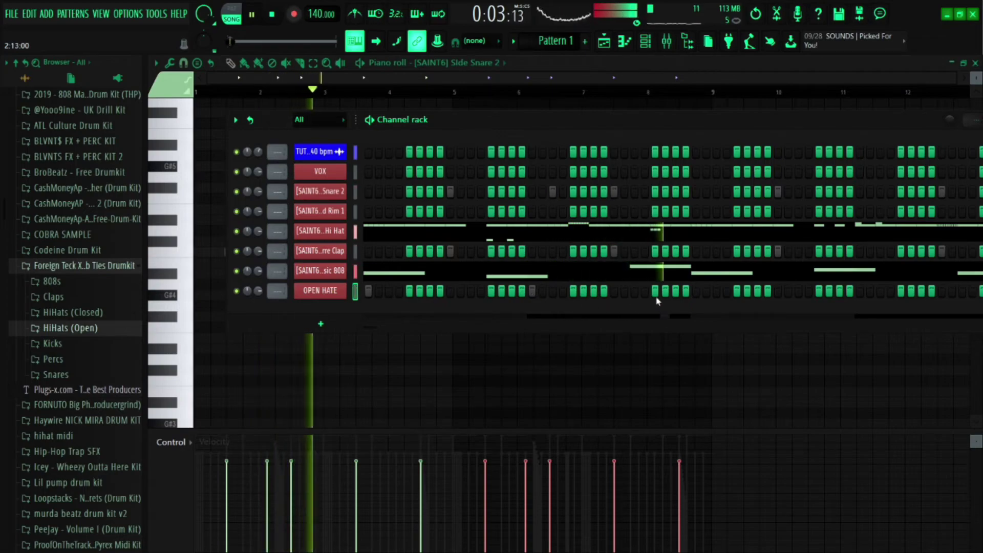
pyautogui.press('space')
pyautogui.click(695, 292)
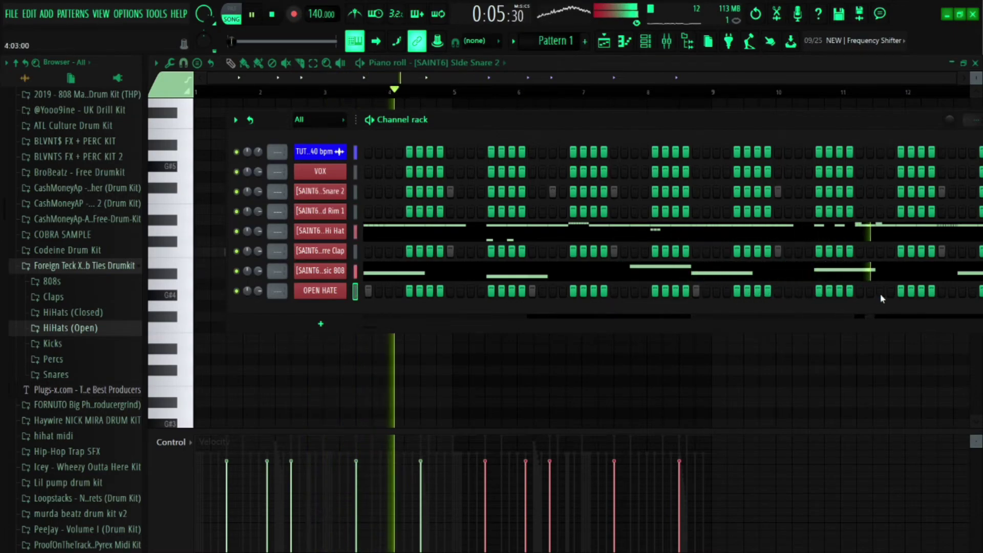
pyautogui.press('space')
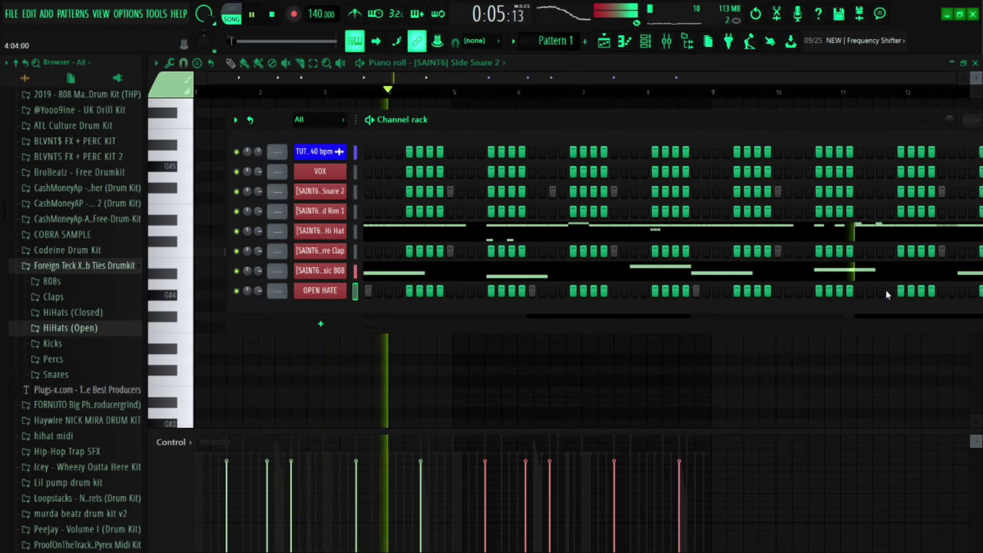
pyautogui.press('space')
pyautogui.press('space')
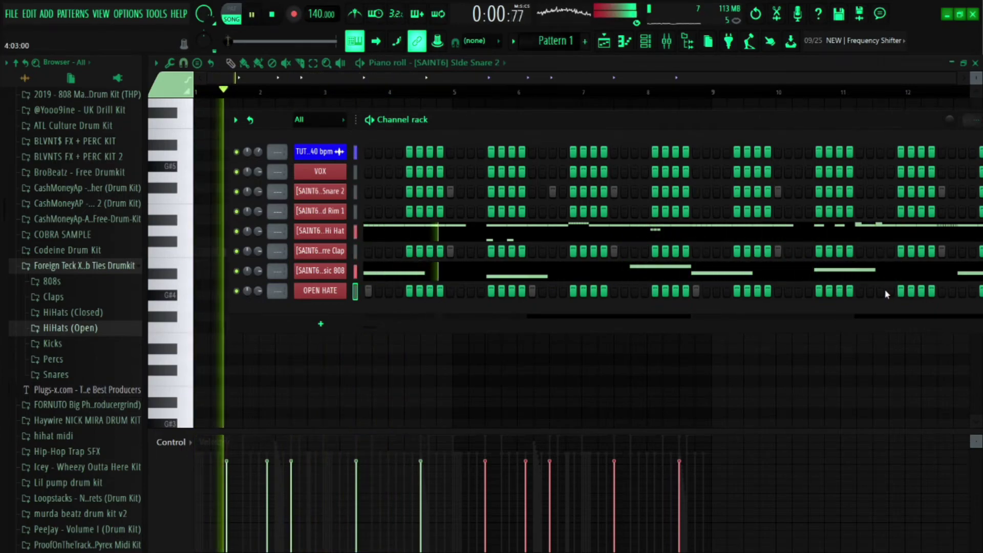
pyautogui.press('space')
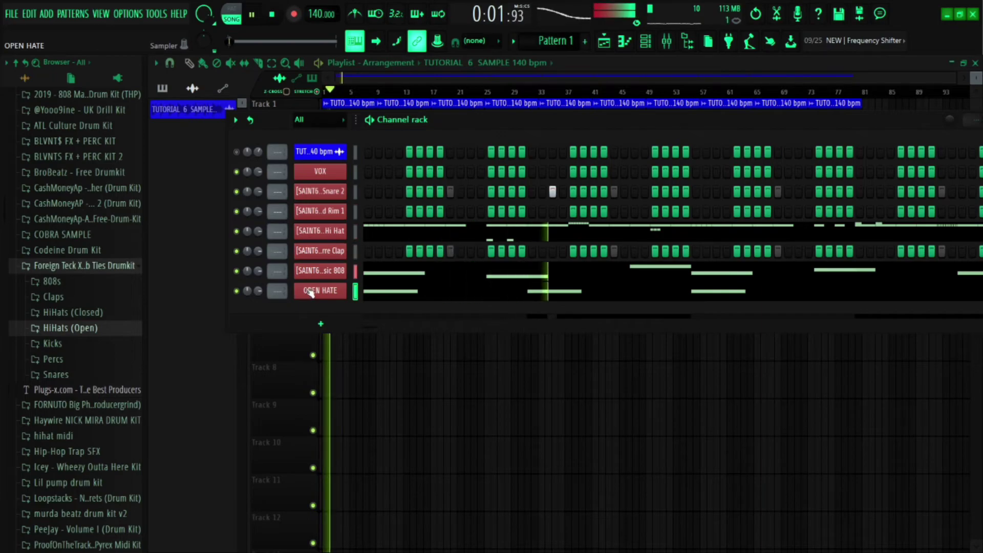
# Preview the Hard Rim 1 sample and try a rim hit at step 11 against the beat
pyautogui.click(338, 215)
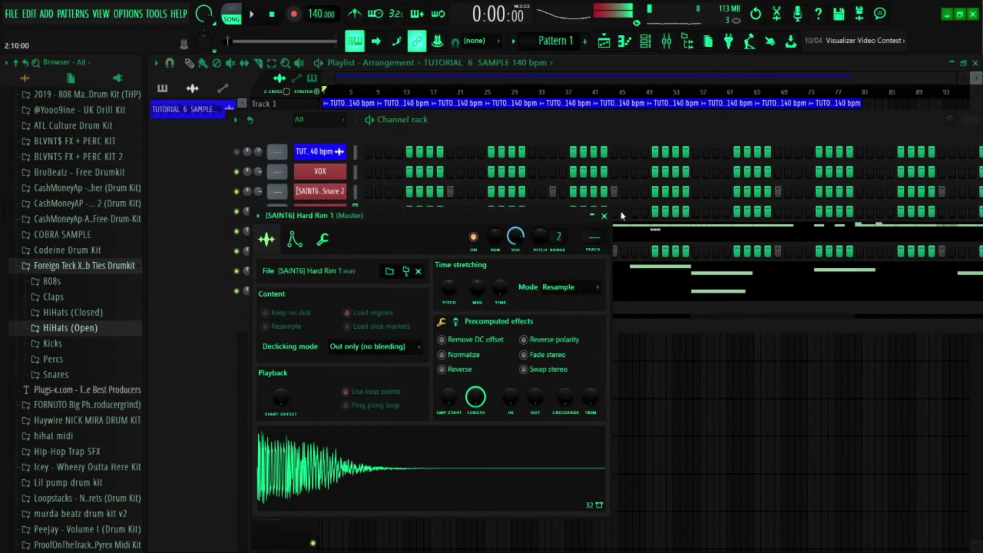
pyautogui.click(604, 217)
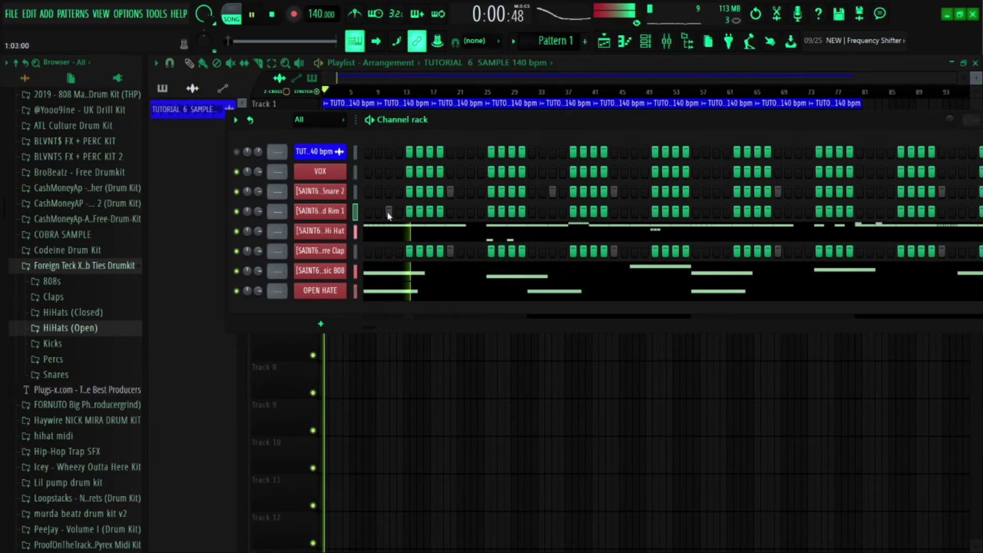
pyautogui.click(471, 213)
pyautogui.rightClick(472, 214)
pyautogui.press('space')
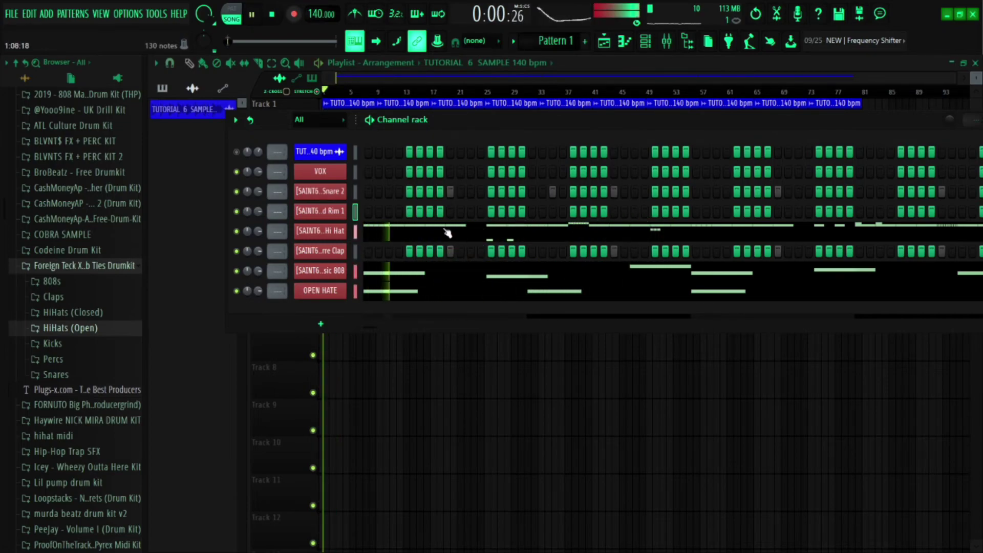
# Preview the Wheezy Vox sample, add a VOX hit at step 1, and look over the OPEN HATE notes in the piano roll
pyautogui.click(337, 177)
pyautogui.scroll(-5, 505, 368)
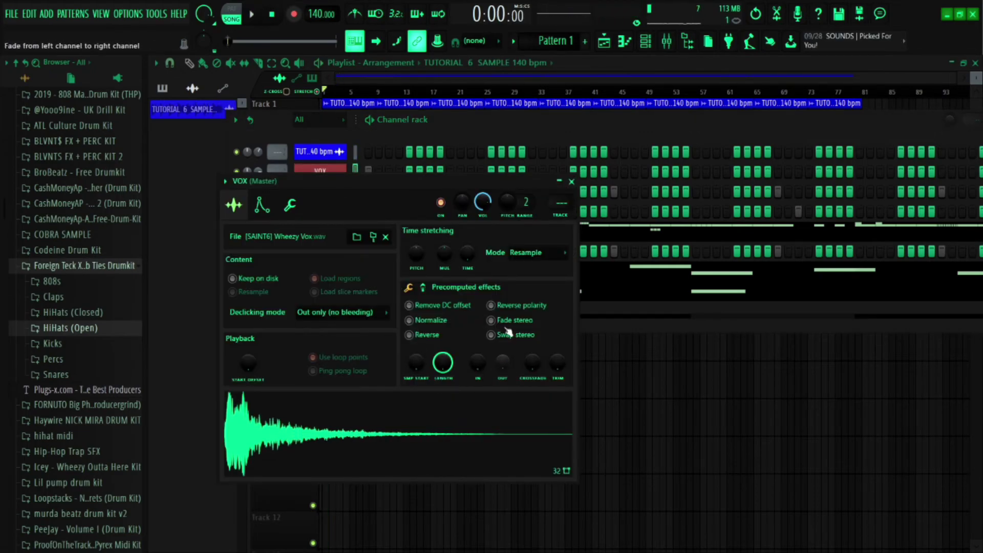
pyautogui.click(572, 182)
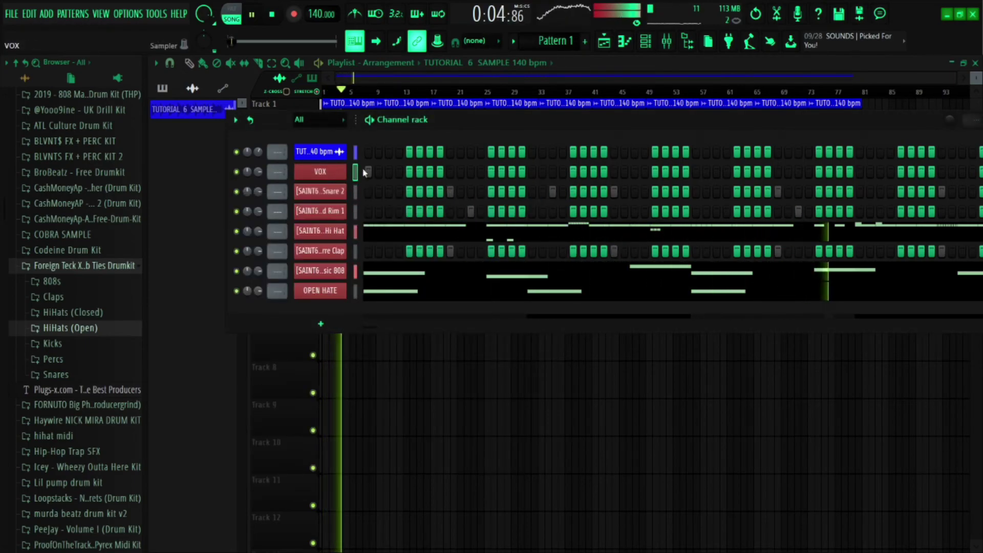
pyautogui.press('F7')
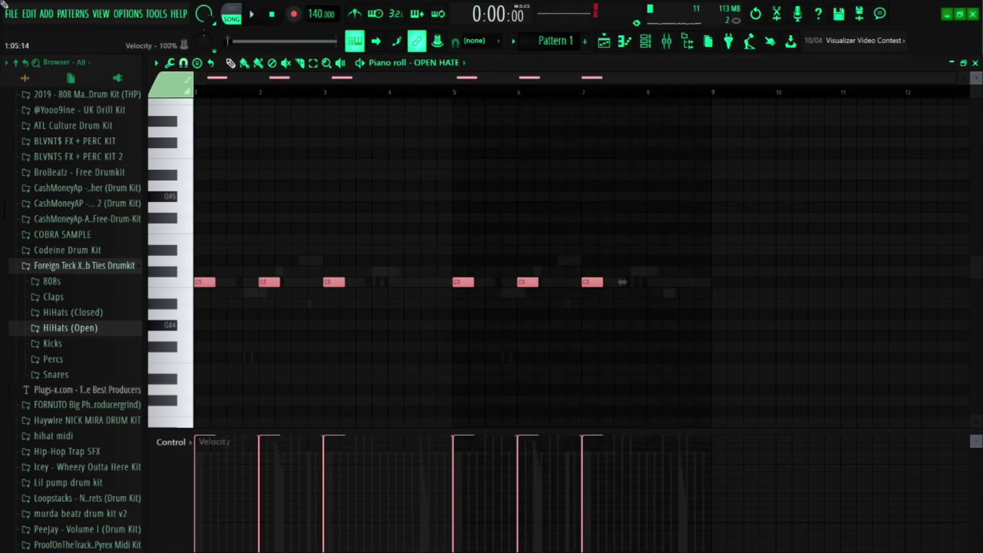
pyautogui.press('F7')
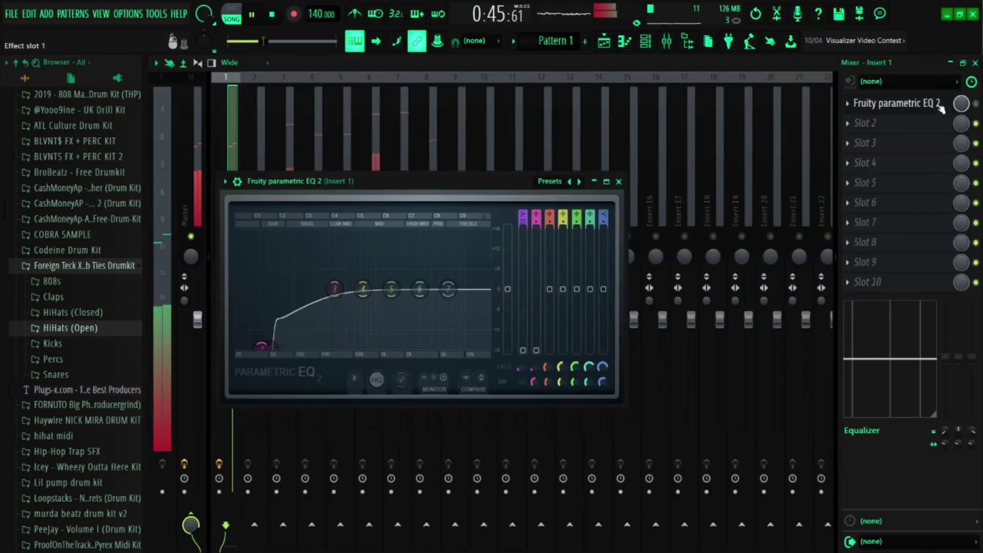
# Load a fresh Fruity parametric EQ 2 on Insert 1 with a high-pass at about 61 Hz and a roll-off at the top end
pyautogui.click(896, 103)
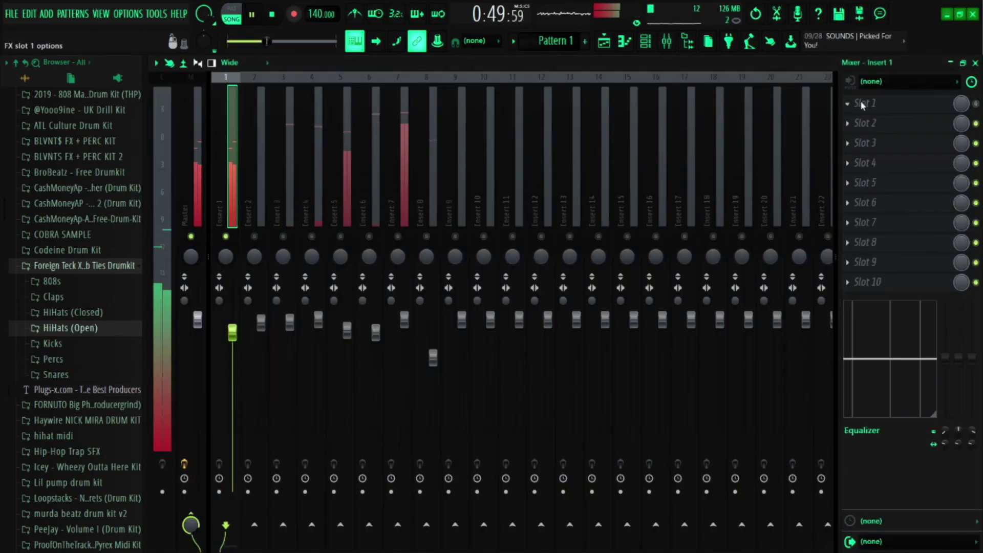
pyautogui.click(896, 103)
pyautogui.click(926, 101)
pyautogui.click(927, 101)
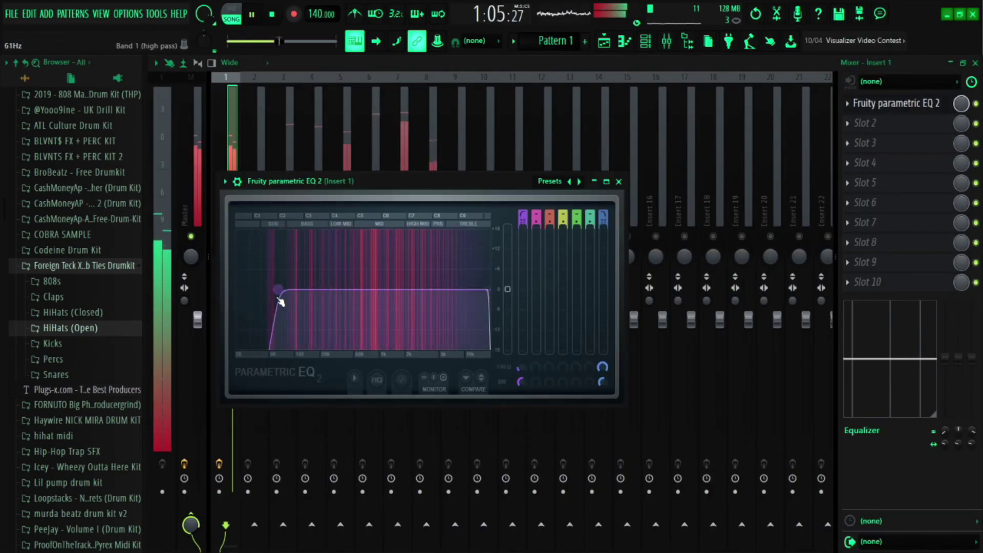
pyautogui.moveTo(448, 290); pyautogui.dragTo(474, 289)
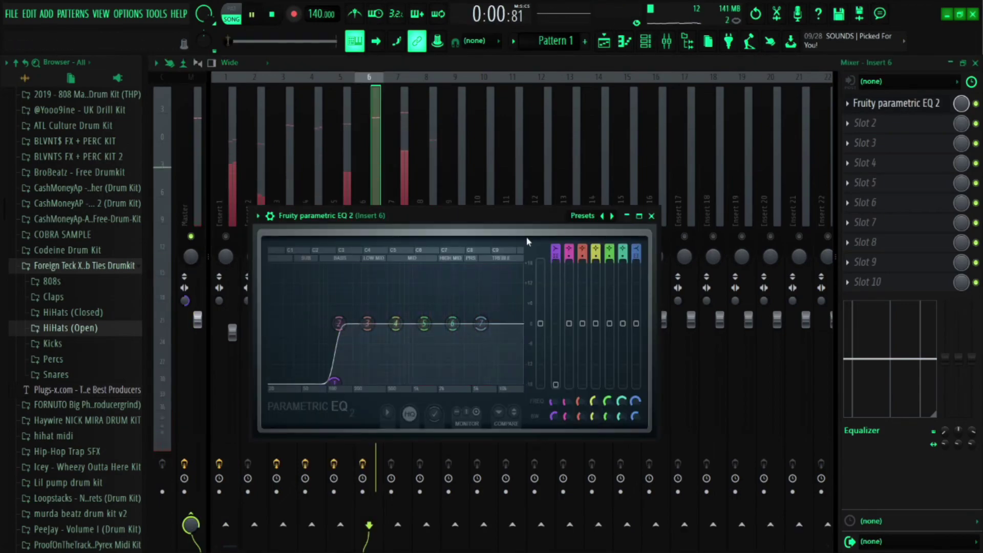
# Pull band 7 of the Insert 6 EQ down and to a lower frequency, and select Insert 7
pyautogui.moveTo(481, 323); pyautogui.dragTo(410, 354)
pyautogui.click(651, 216)
pyautogui.click(404, 153)
# Lower Insert 8's volume and add a Fruity parametric EQ 2 with a low-end cut and band 7 at 3.1 dB, 3995 Hz
pyautogui.moveTo(433, 320); pyautogui.dragTo(434, 357)
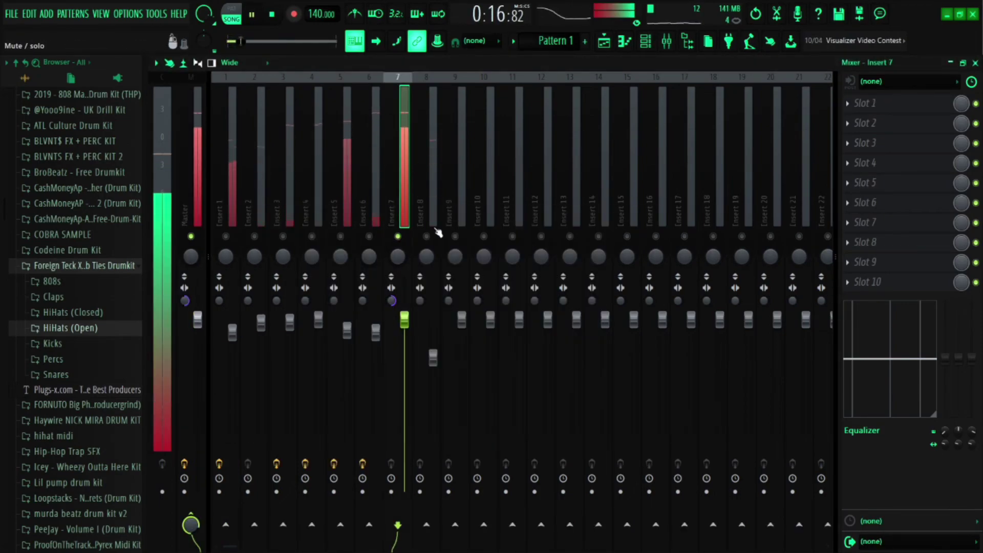
pyautogui.click(434, 194)
pyautogui.click(871, 103)
pyautogui.moveTo(220, 255); pyautogui.dragTo(318, 311)
pyautogui.moveTo(438, 254); pyautogui.dragTo(398, 245)
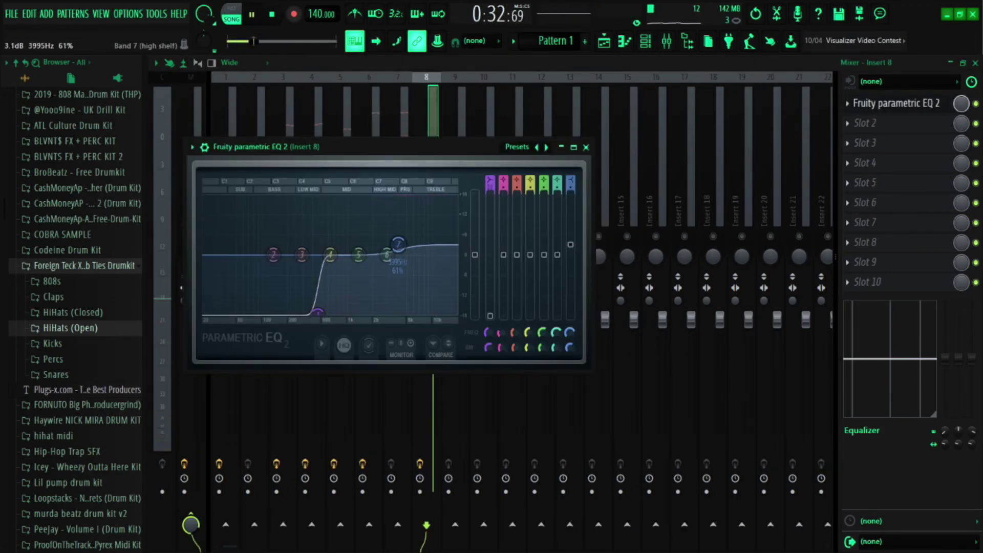
pyautogui.click(586, 146)
# Add Fruity Reeverb 2 to slot 2 of Insert 8 and adjust its settings
pyautogui.click(870, 123)
pyautogui.moveTo(527, 215); pyautogui.dragTo(527, 205)
pyautogui.click(534, 160)
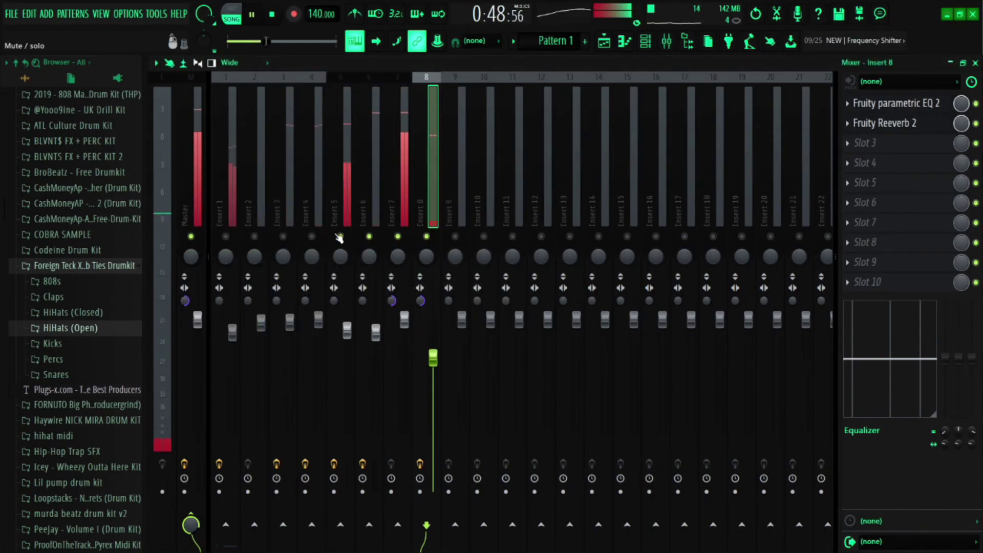
# Raise Insert 7's volume slightly and go over Inserts 5 and 4 in the mixer
pyautogui.click(405, 190)
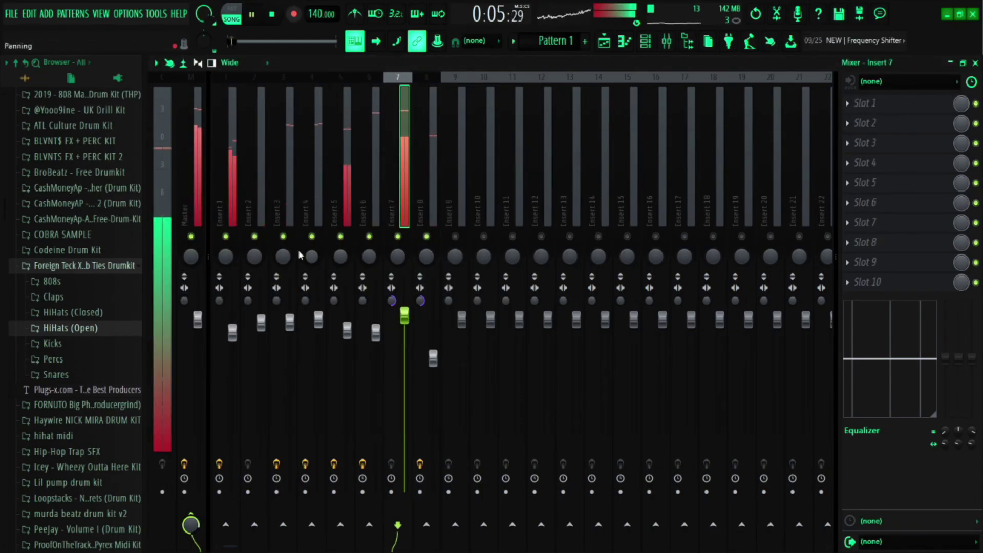
pyautogui.click(344, 190)
pyautogui.click(317, 191)
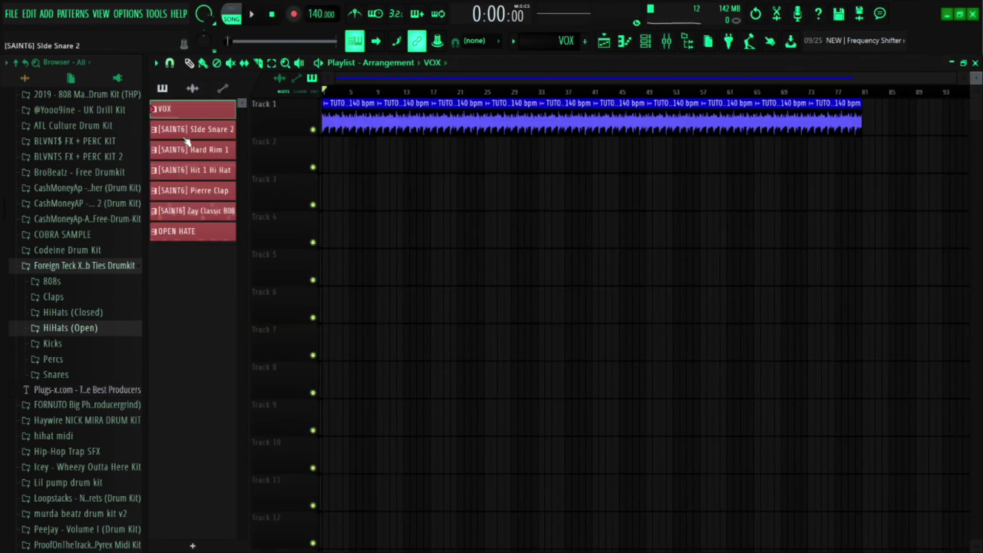
# Place the vox, side snare, rim, hi-hat, clap, 808 and open hat patterns on Tracks 2 to 8 and duplicate them along the sample
pyautogui.click(379, 141)
pyautogui.click(397, 195)
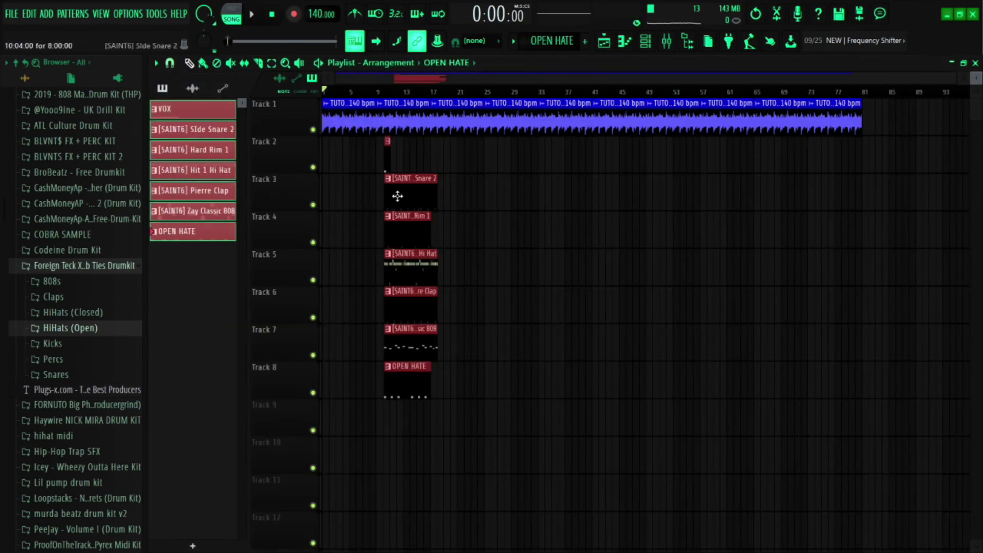
pyautogui.press('space')
pyautogui.moveTo(548, 471); pyautogui.dragTo(471, 193)
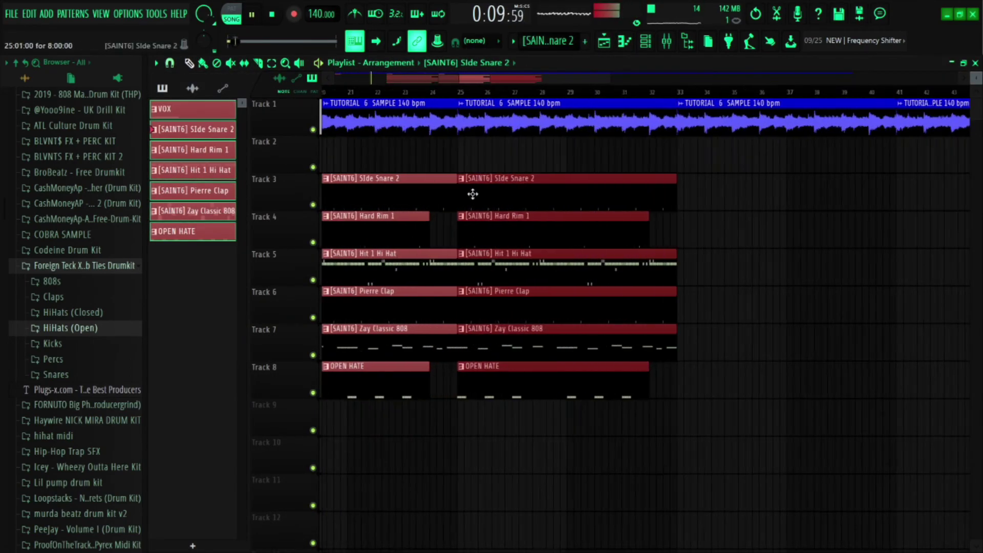
pyautogui.hotkey('ctrl', 'b')
pyautogui.scroll(2, 484, 97)
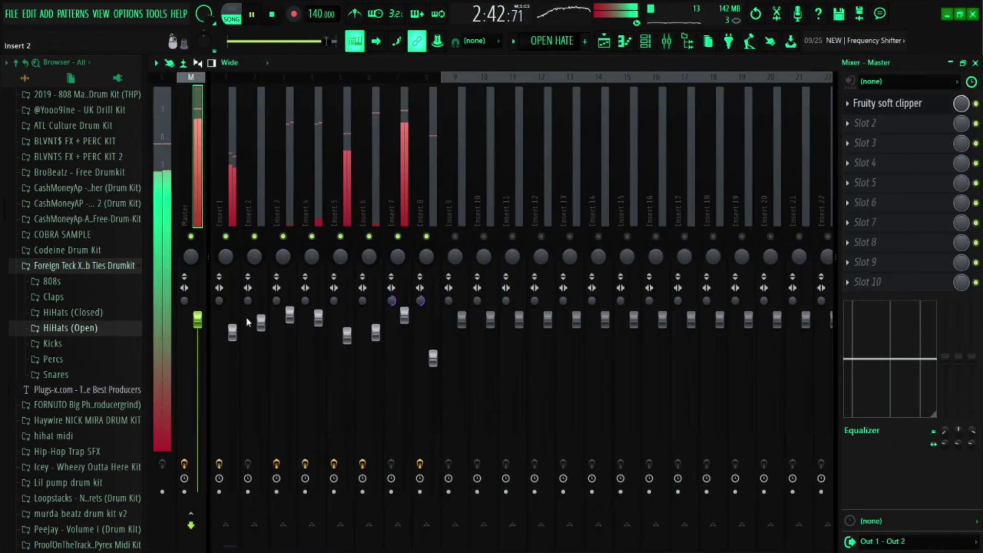
# Create a master volume automation clip and shape it into a fade-out from about bar 97 to the end of the arrangement
pyautogui.rightClick(197, 321)
pyautogui.click(230, 359)
pyautogui.moveTo(882, 415); pyautogui.dragTo(874, 433)
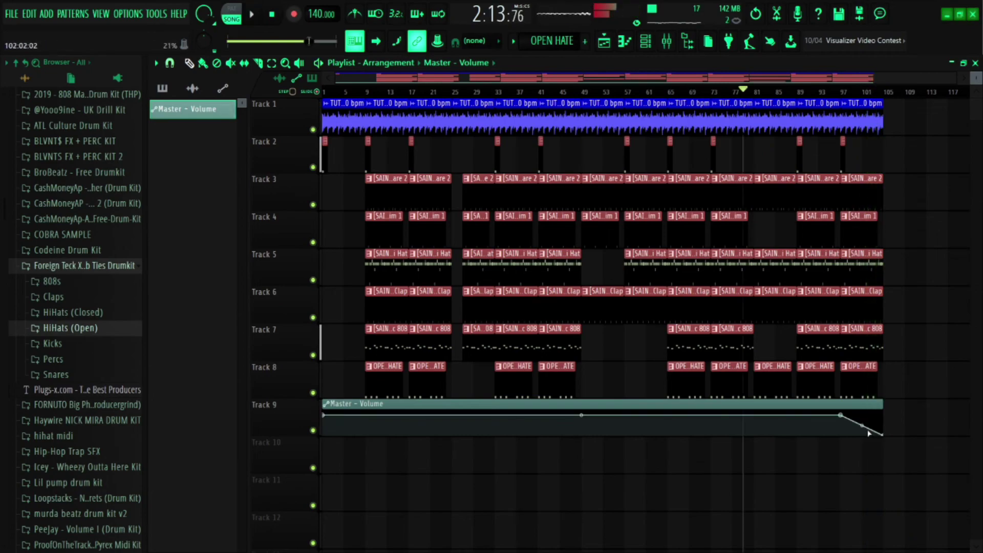
# Check the inserts in the mixer, route Insert 8 to Insert 10, and load an effect in Insert 10's first slot
pyautogui.press('F9')
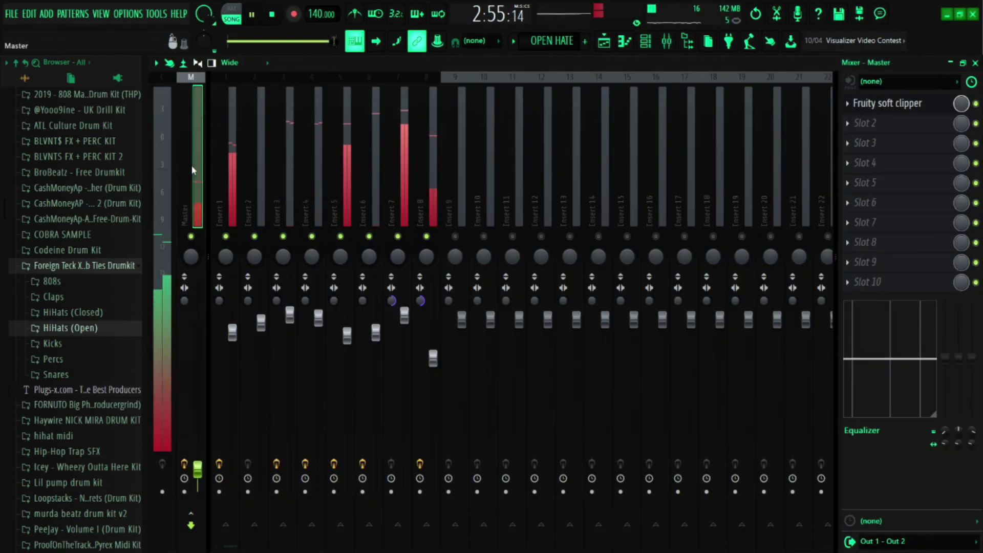
pyautogui.click(255, 174)
pyautogui.moveTo(283, 174); pyautogui.dragTo(427, 205)
pyautogui.click(484, 526)
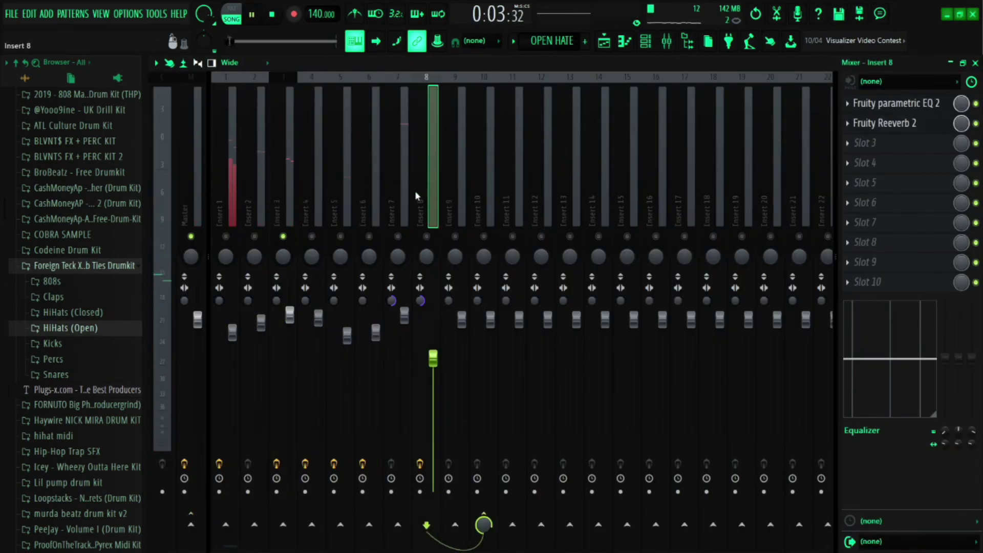
pyautogui.click(483, 154)
pyautogui.click(891, 102)
pyautogui.click(415, 213)
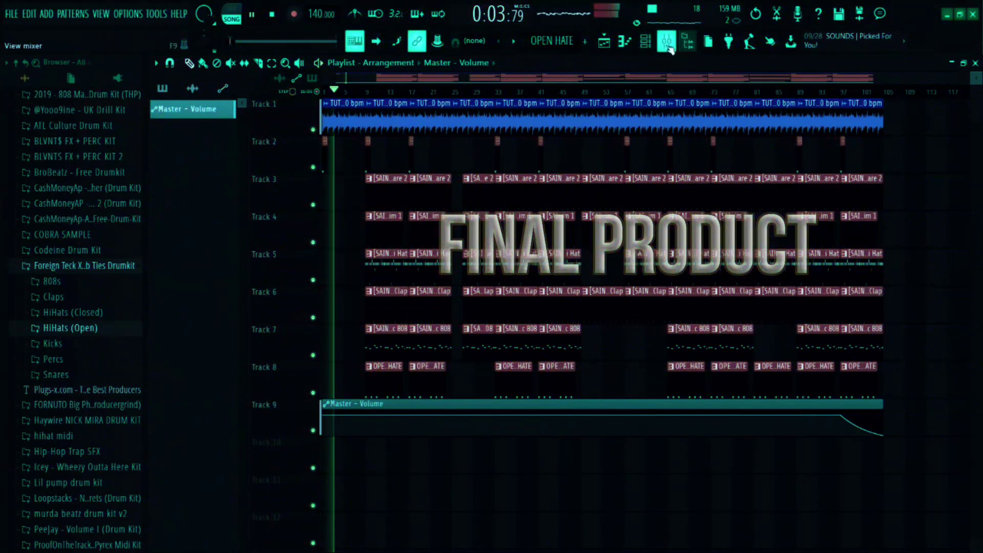
pyautogui.press('F9')
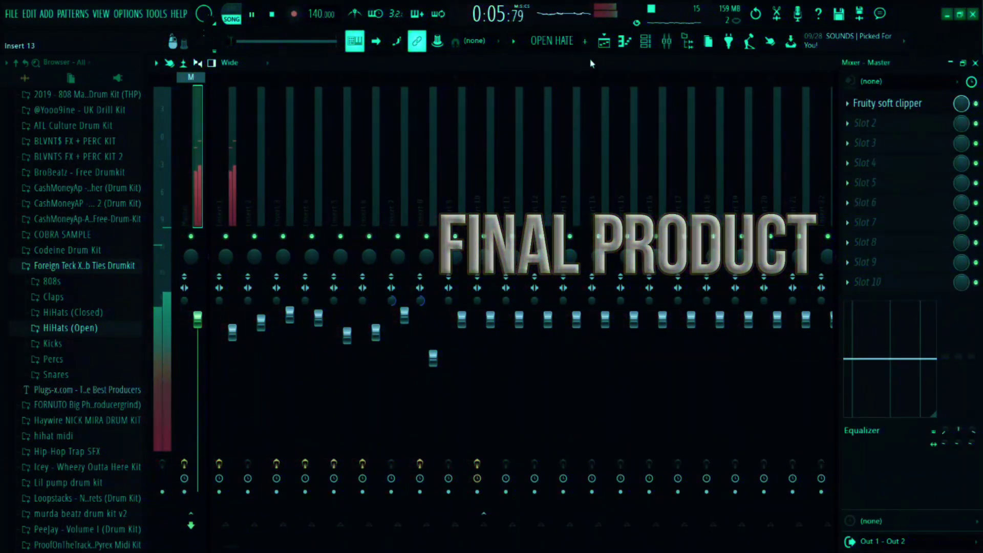
pyautogui.click(667, 42)
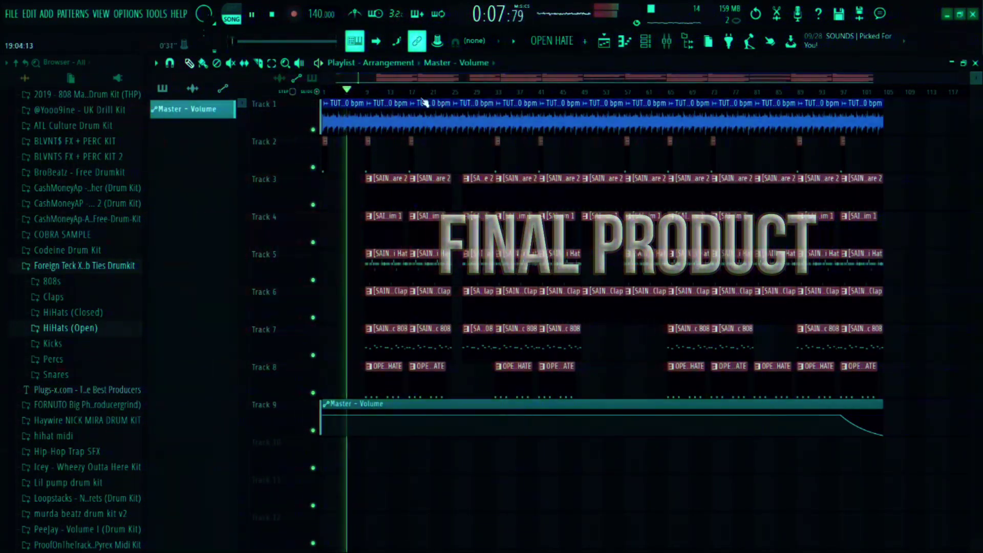